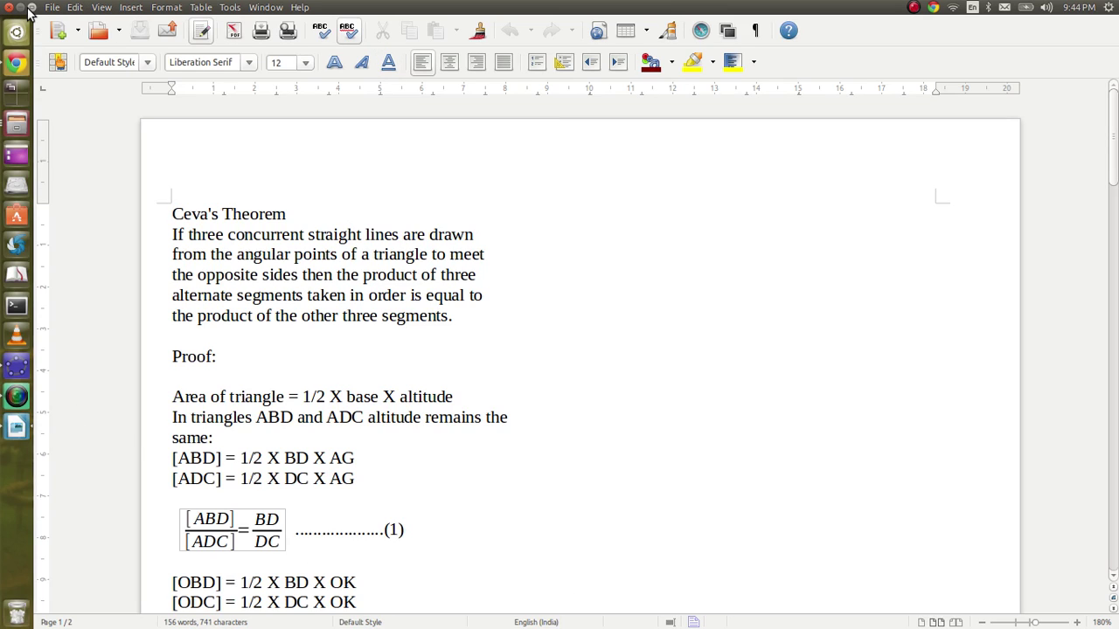
# Step: Draw polygon ABC with A at top, B lower left and C lower right
pyautogui.click(30, 7)
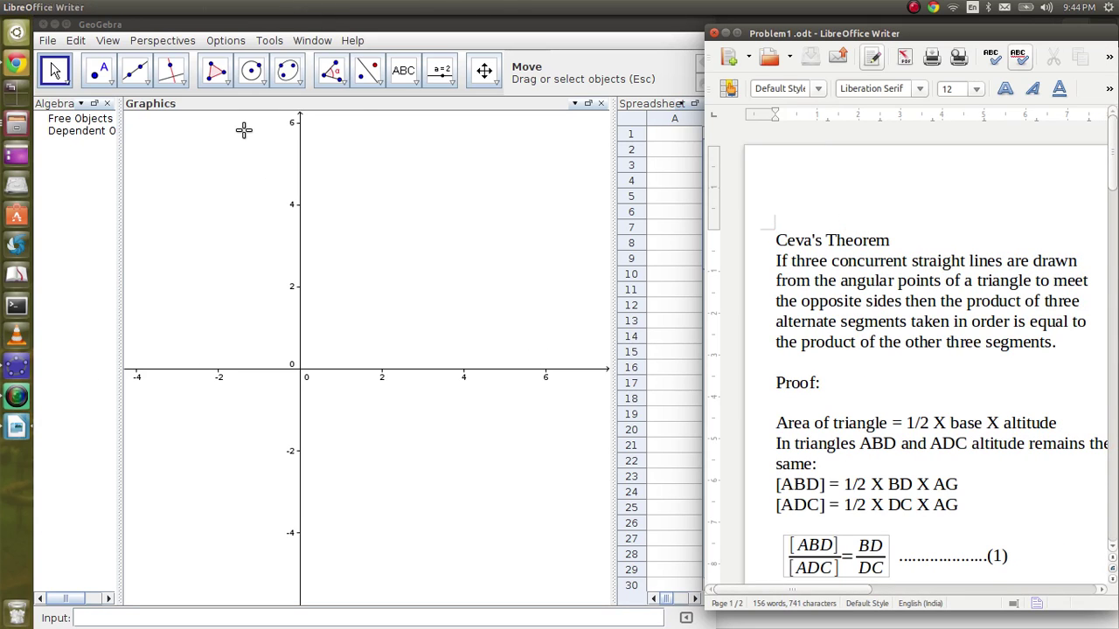
pyautogui.click(207, 80)
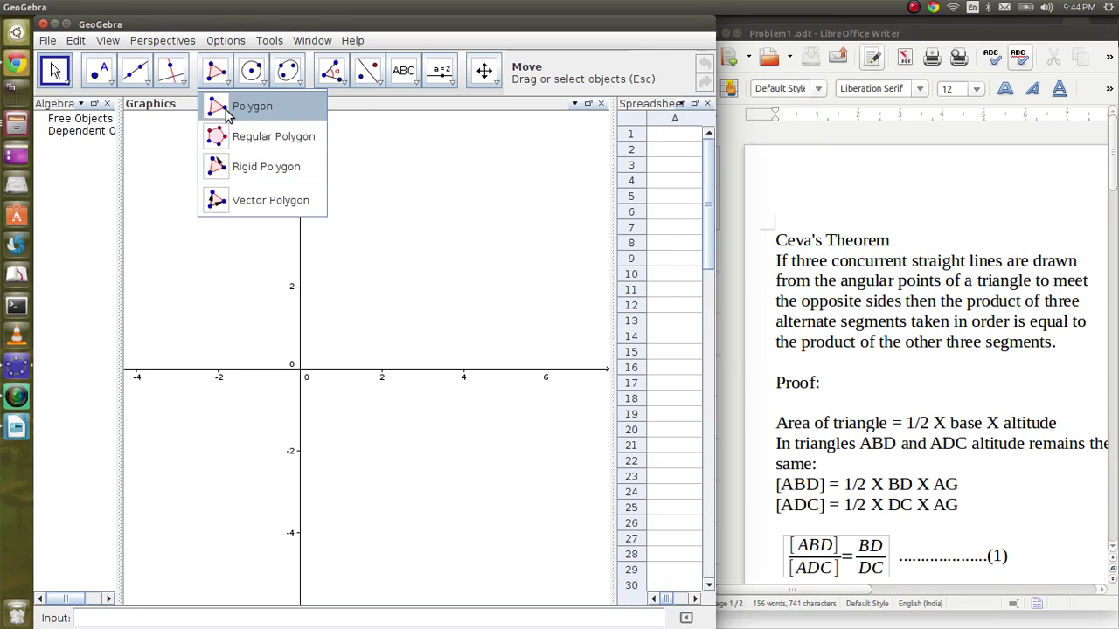
pyautogui.click(250, 105)
pyautogui.click(369, 215)
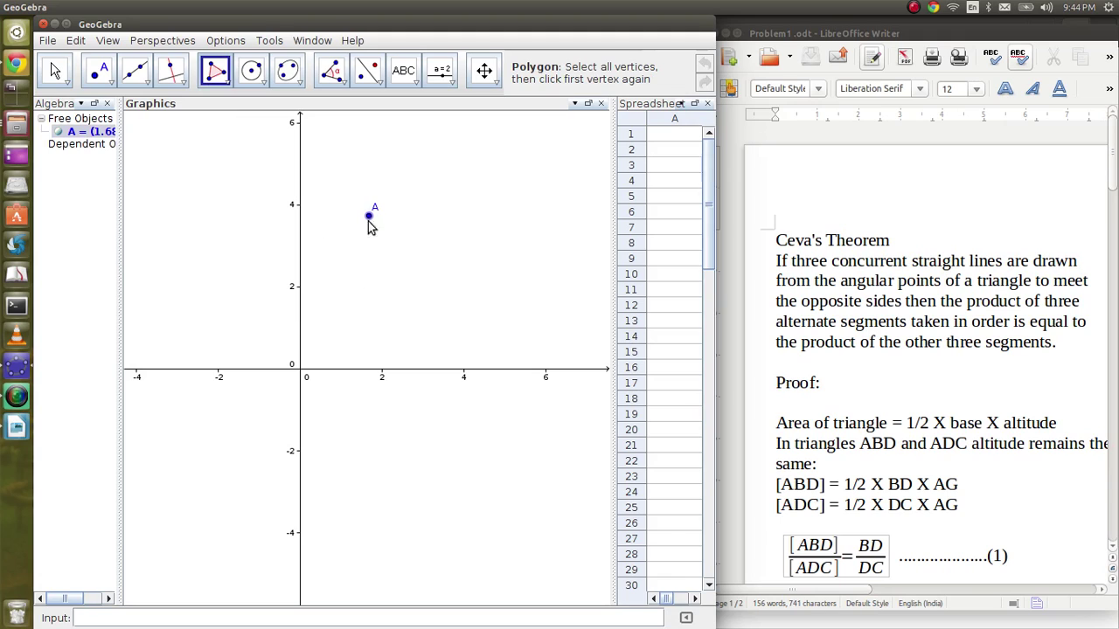
pyautogui.click(182, 485)
pyautogui.click(554, 522)
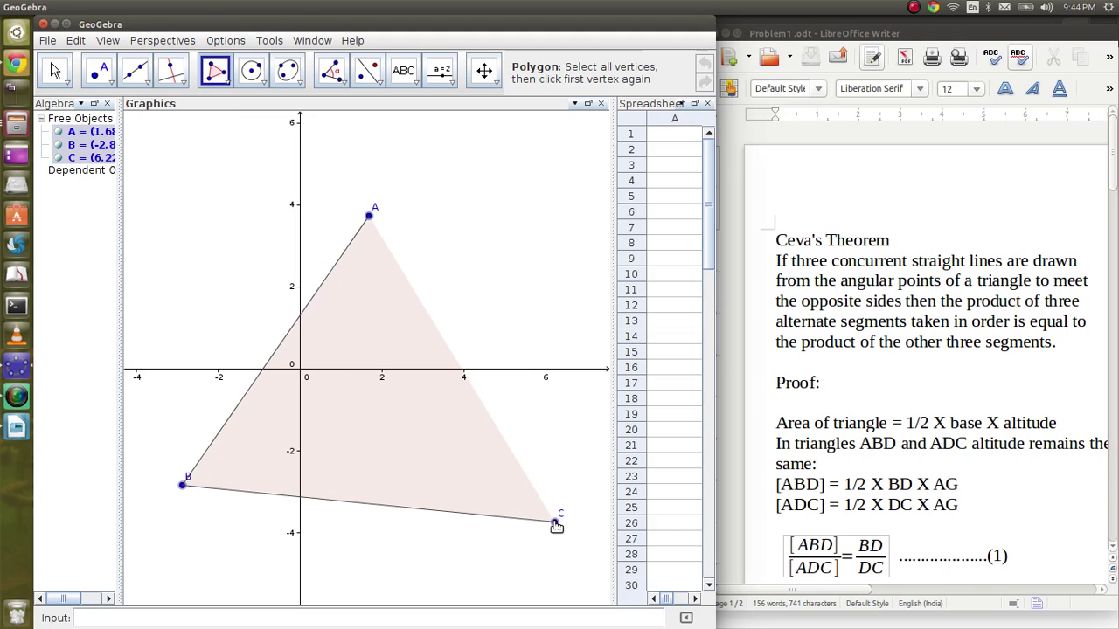
pyautogui.click(369, 217)
pyautogui.click(370, 218)
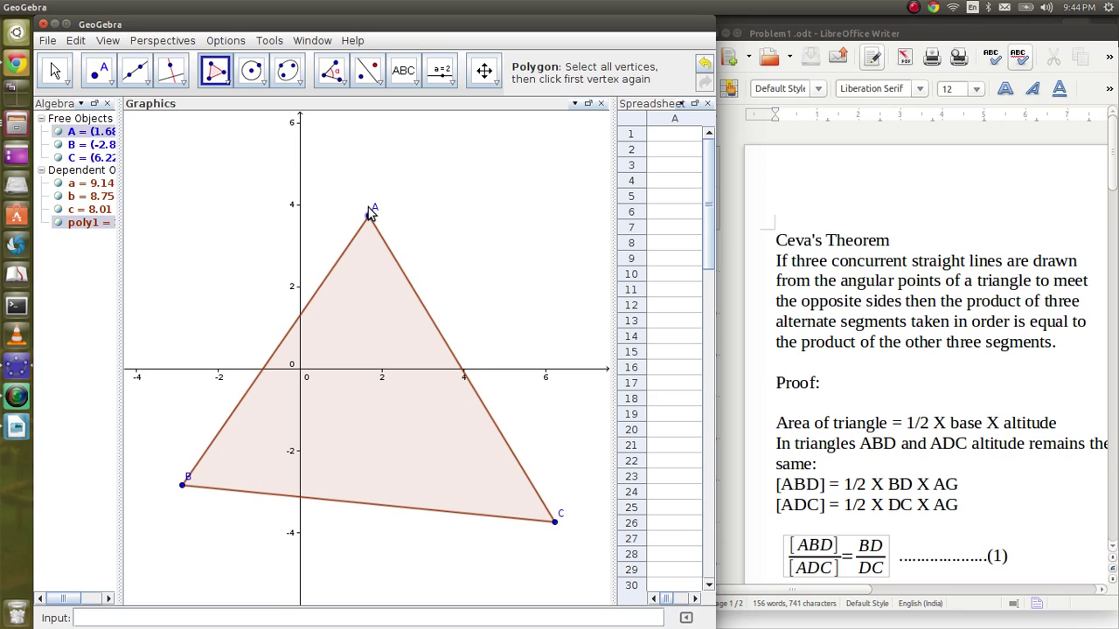
# Step: Draw segment AD to a point D on BC and segment BE to a point E on AC
pyautogui.click(136, 74)
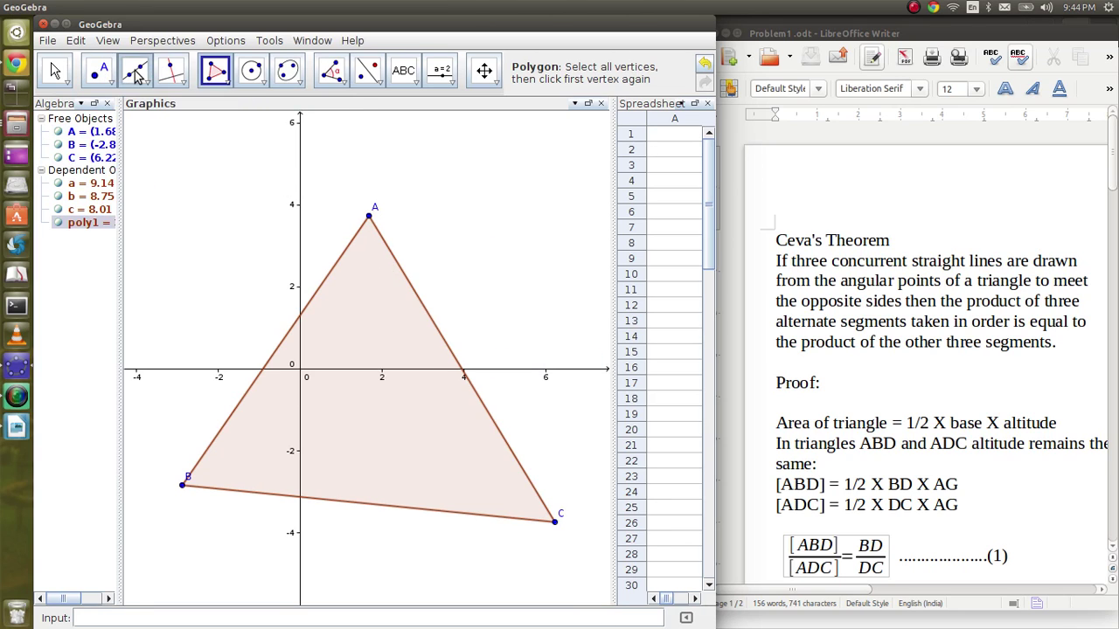
pyautogui.click(149, 85)
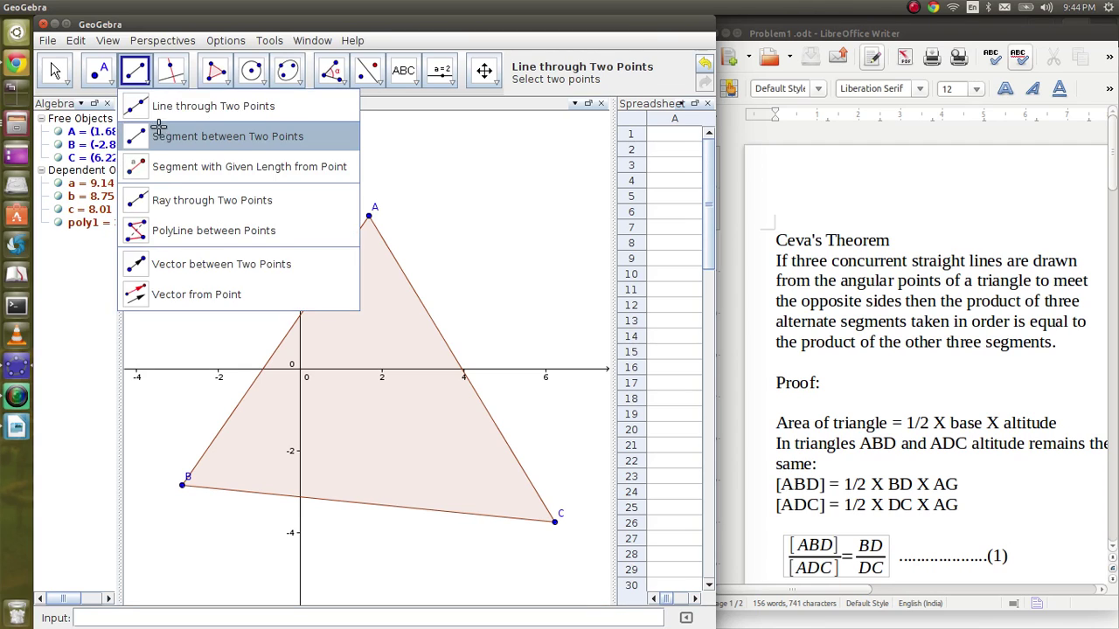
pyautogui.click(219, 136)
pyautogui.click(369, 216)
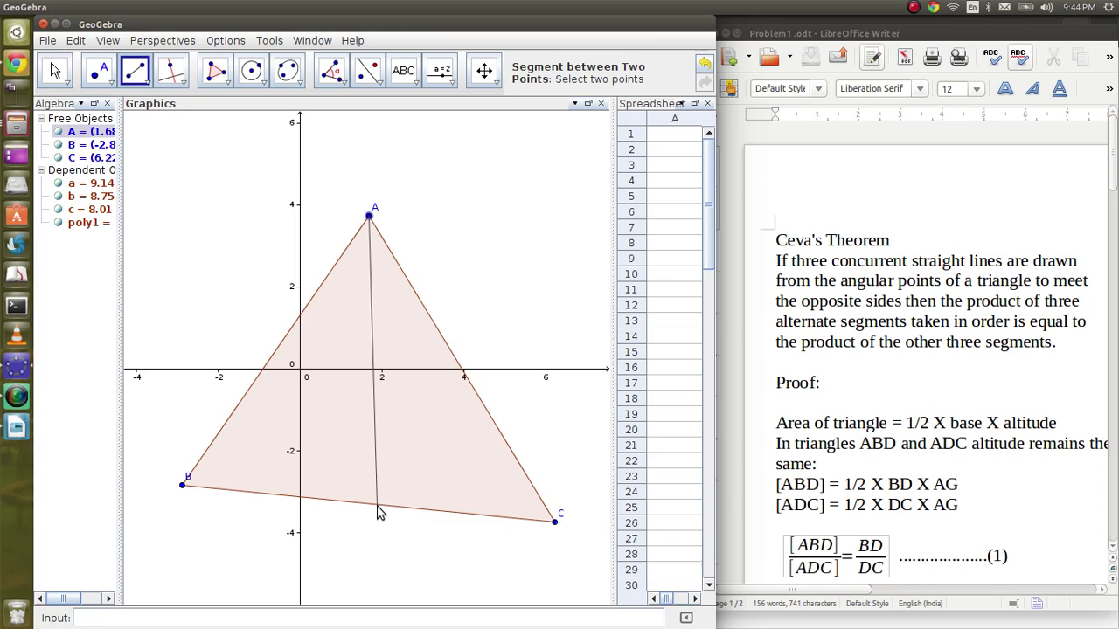
pyautogui.click(379, 511)
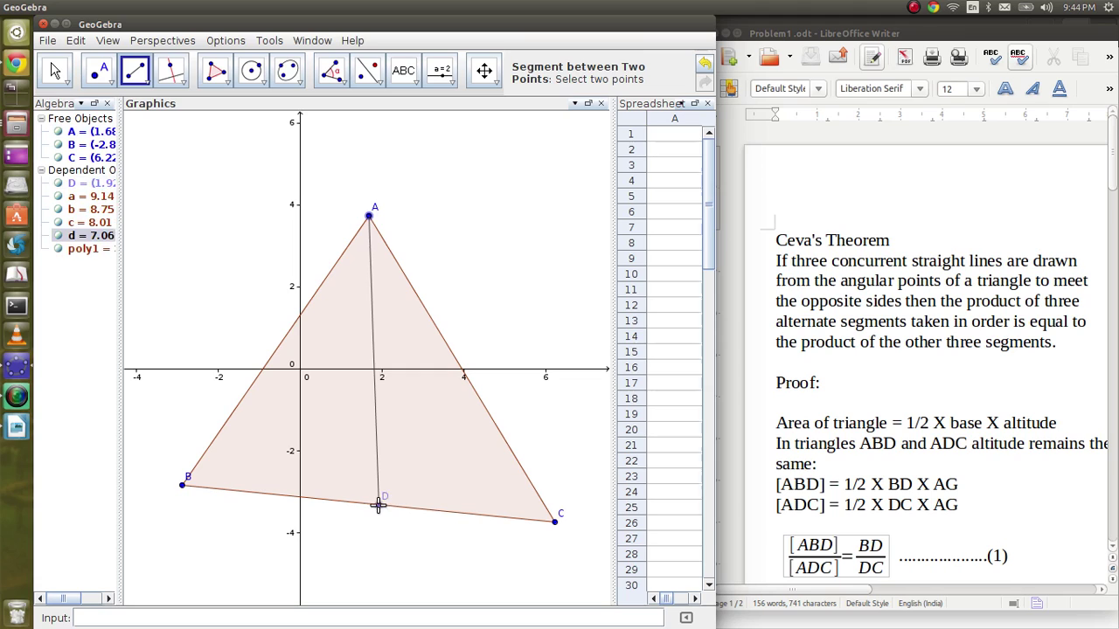
pyautogui.click(181, 486)
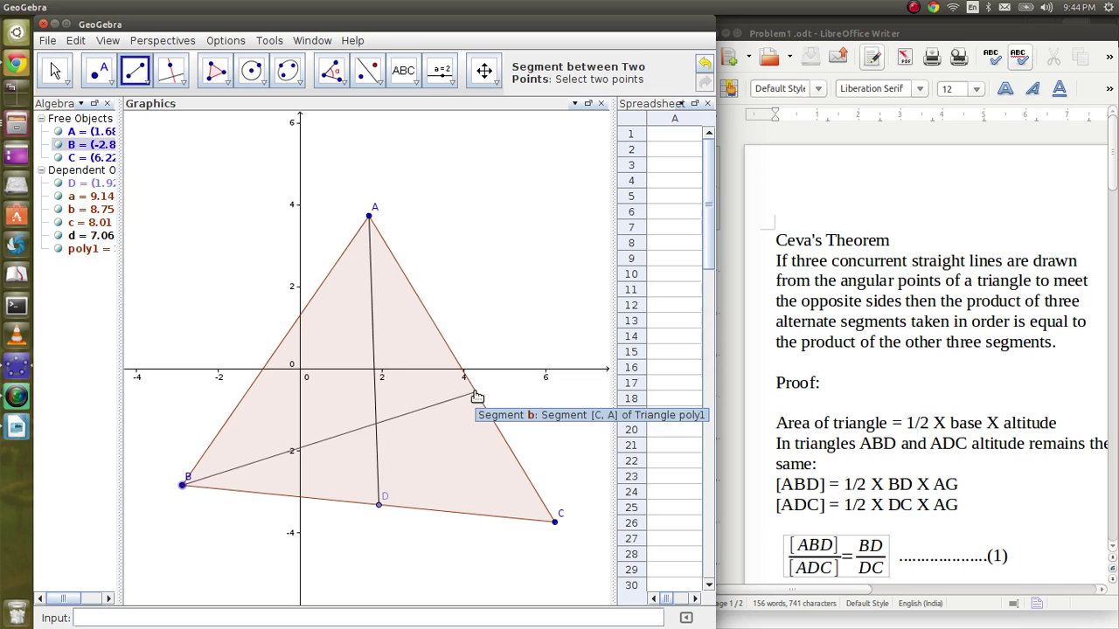
pyautogui.click(476, 394)
# Step: Delete point D and redraw segment AD to a new point D further along BC
pyautogui.click(379, 505)
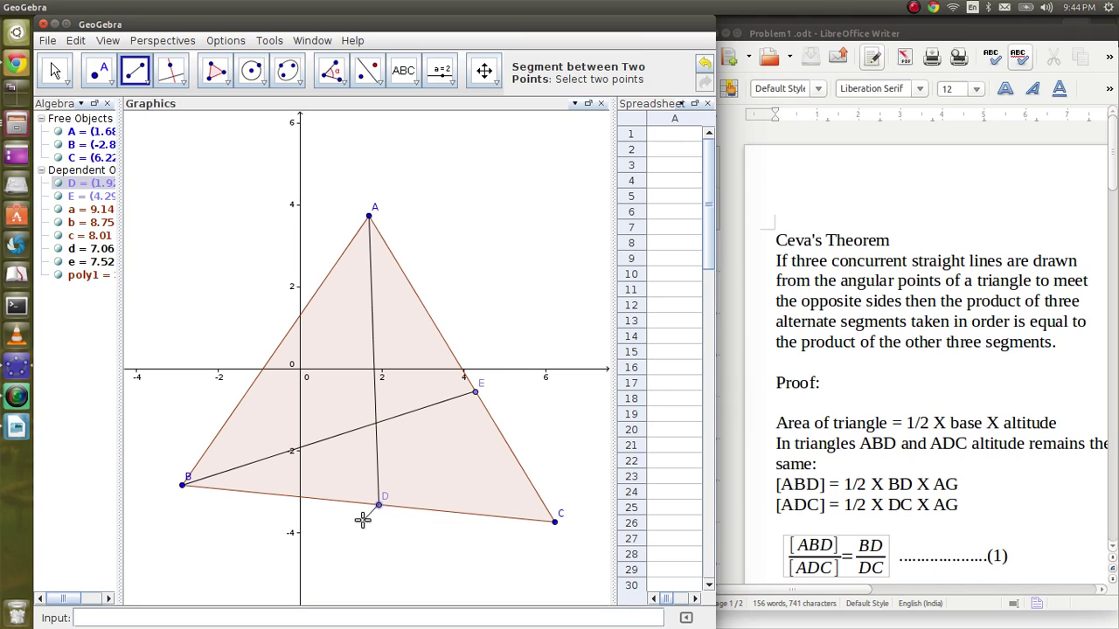
pyautogui.press('Delete')
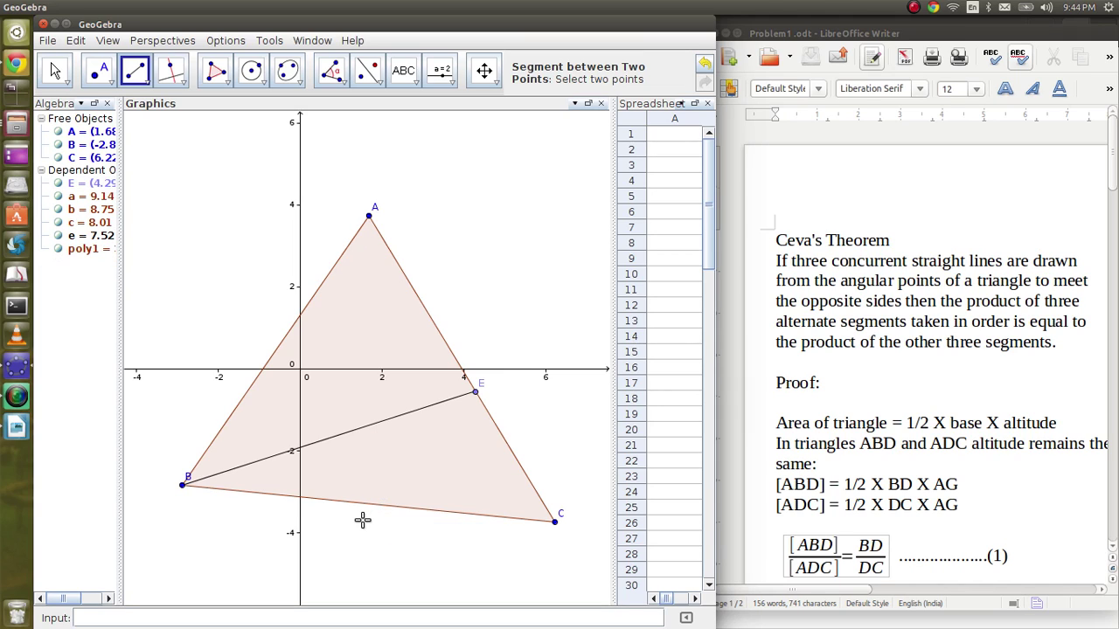
pyautogui.click(371, 218)
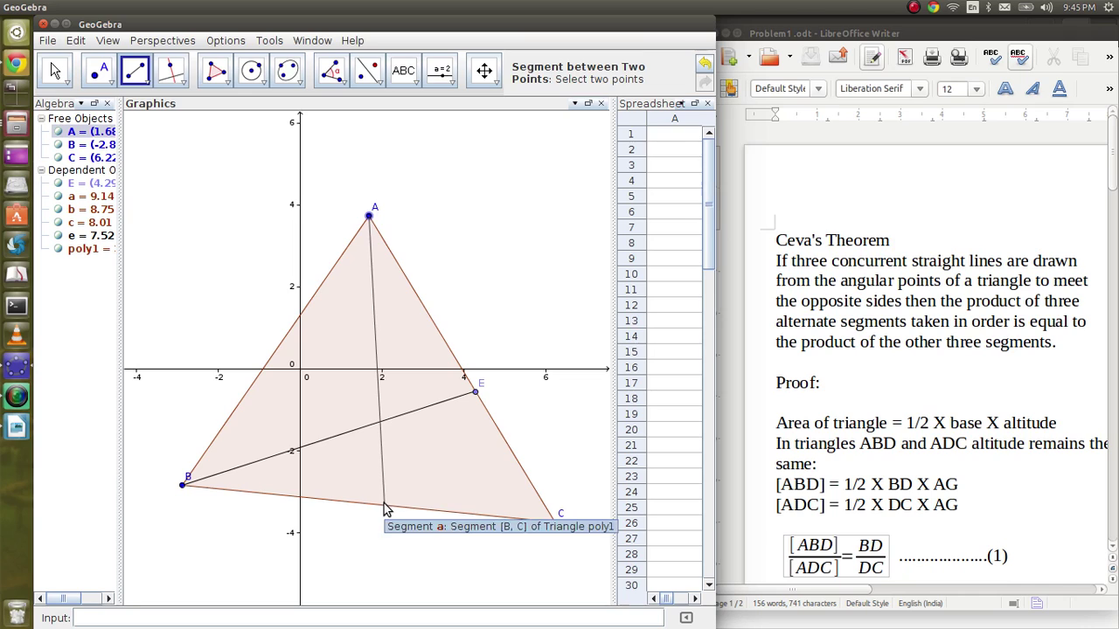
pyautogui.click(432, 507)
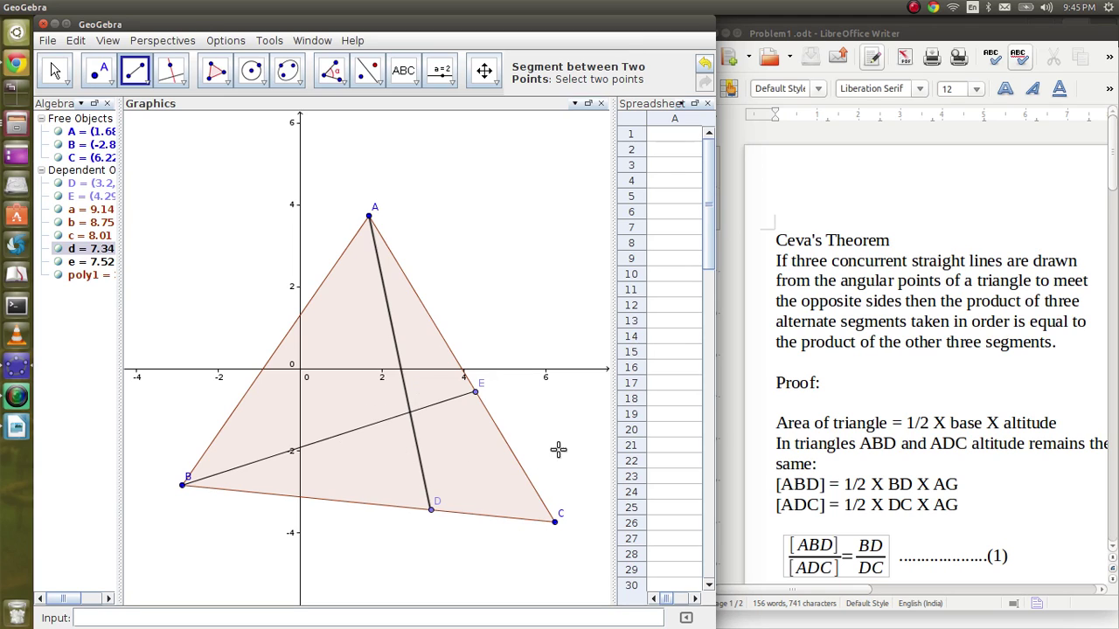
pyautogui.click(112, 83)
pyautogui.click(122, 104)
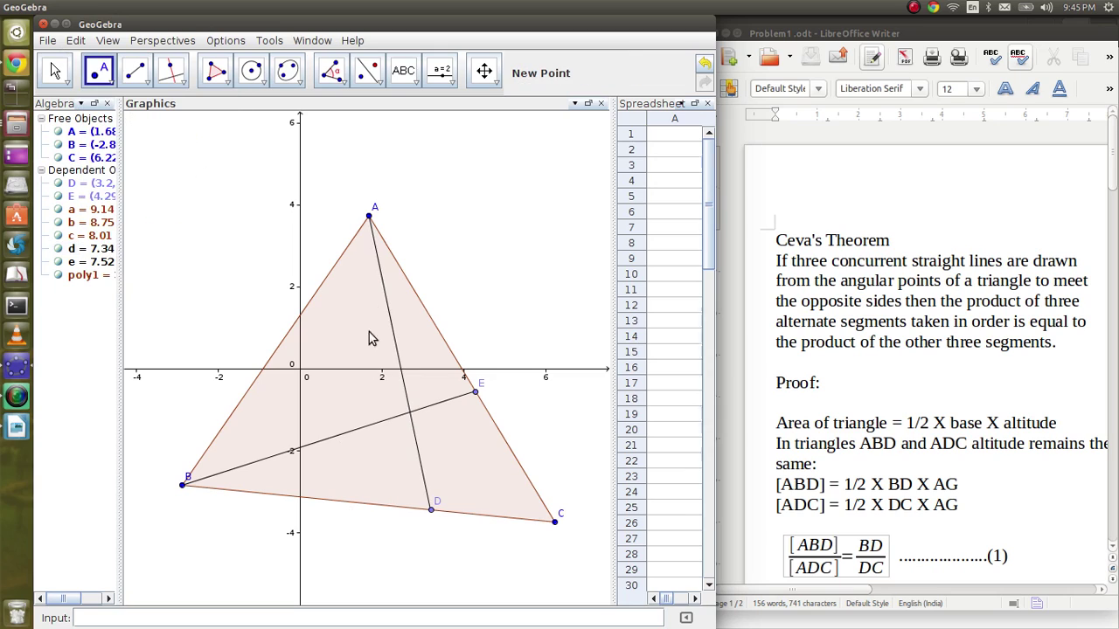
# Step: Place a point where AD and BE cross and rename it O
pyautogui.click(411, 414)
pyautogui.press('Escape')
pyautogui.doubleClick(410, 412)
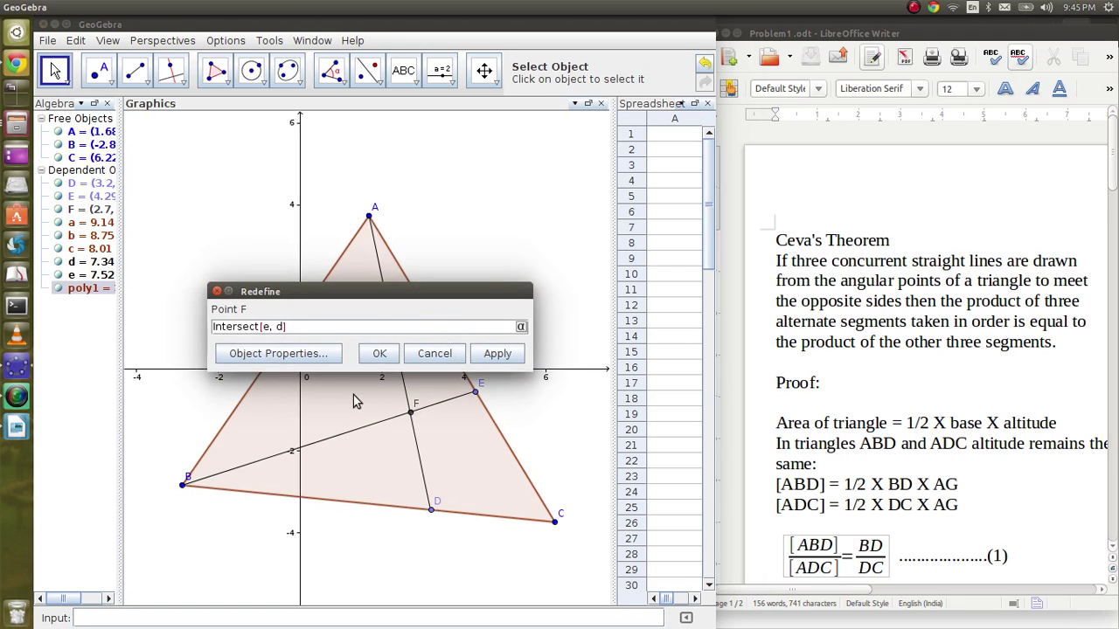
pyautogui.click(306, 352)
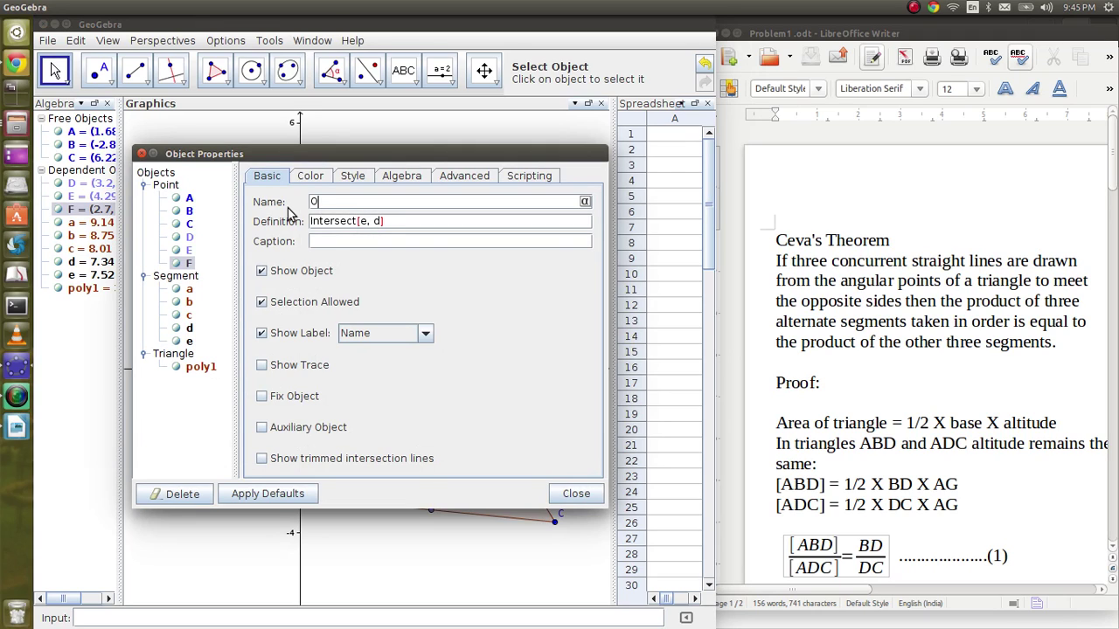
pyautogui.write('O')
pyautogui.press('Return')
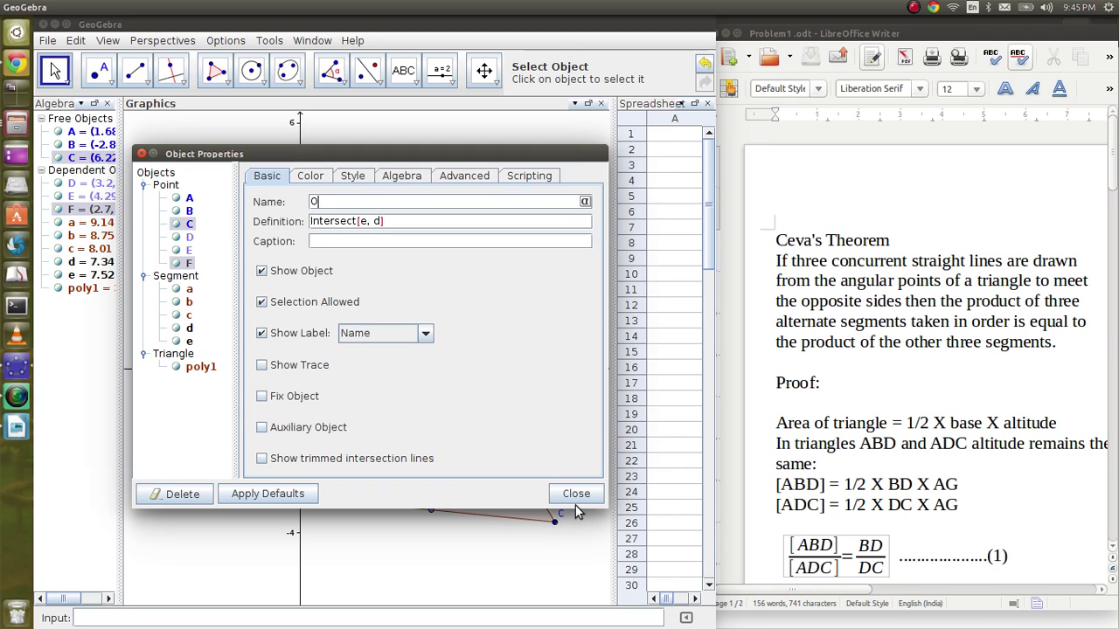
pyautogui.click(579, 495)
# Step: Draw ray f from C through O and mark point F where it meets AB
pyautogui.click(143, 80)
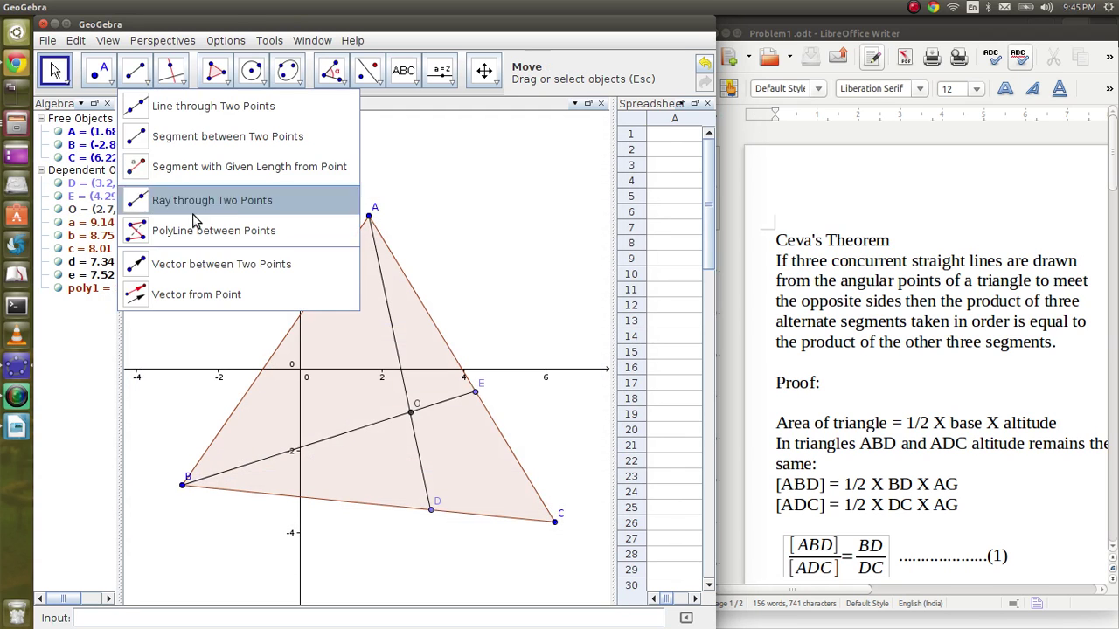
pyautogui.click(198, 200)
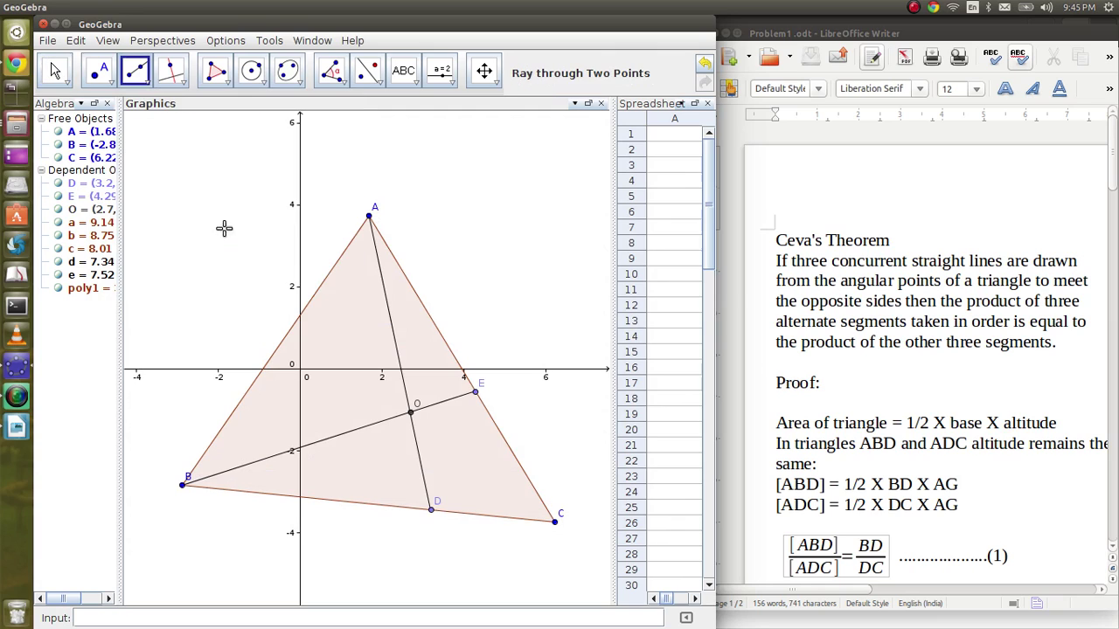
pyautogui.click(560, 524)
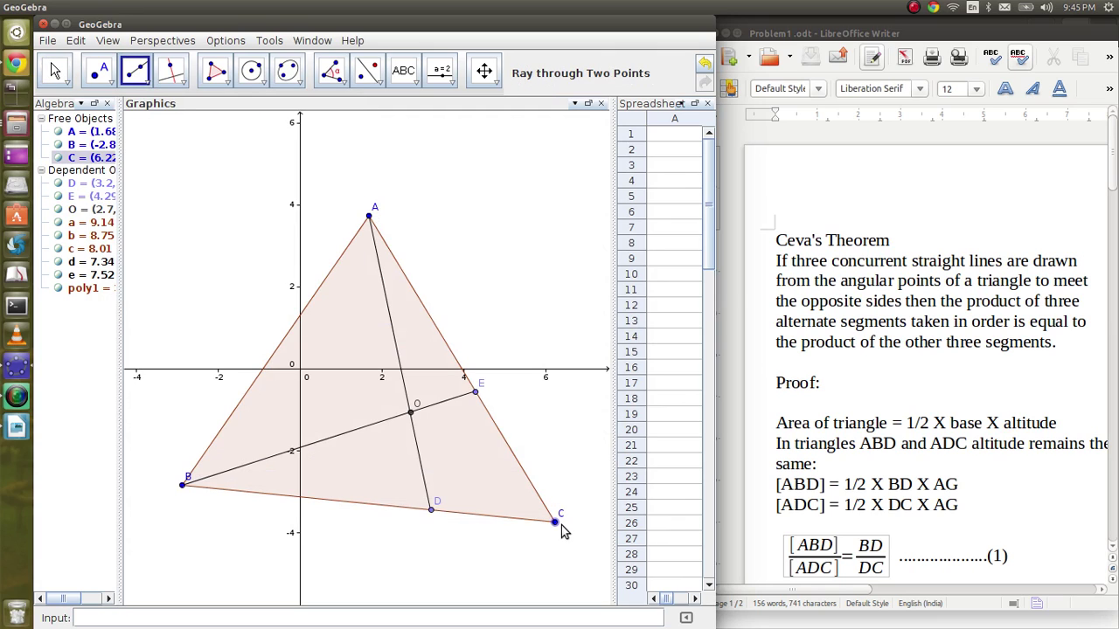
pyautogui.click(409, 412)
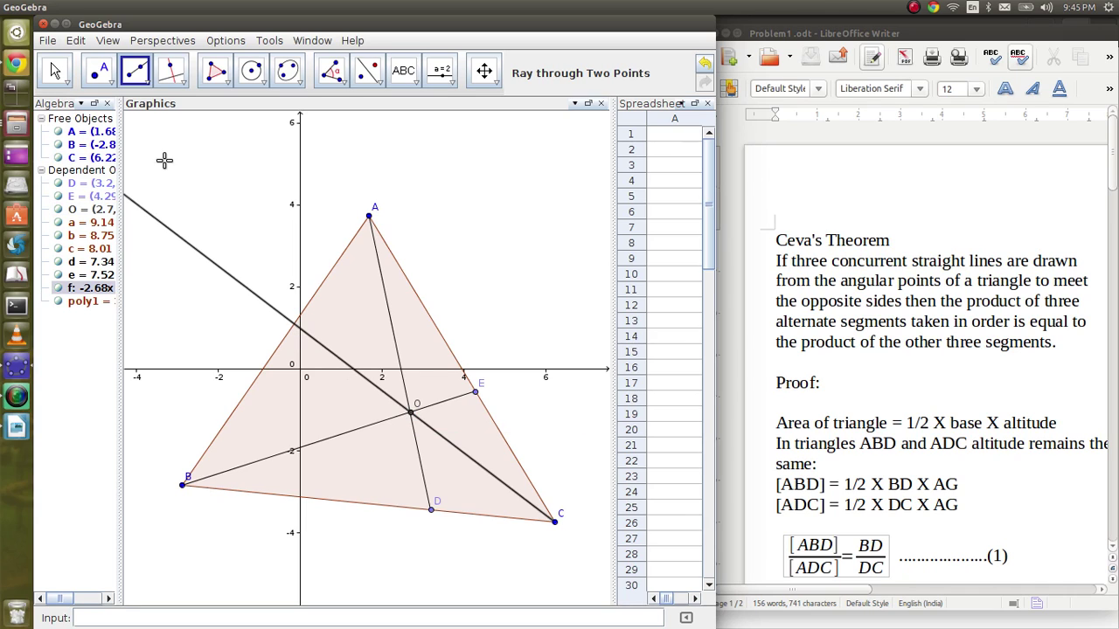
pyautogui.click(107, 81)
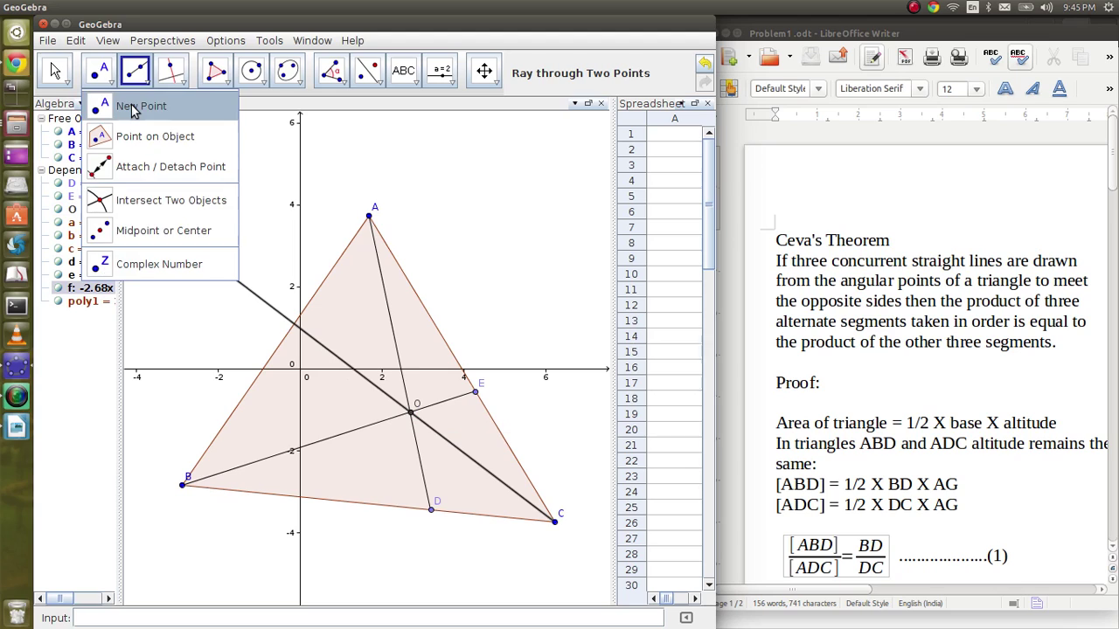
pyautogui.click(133, 108)
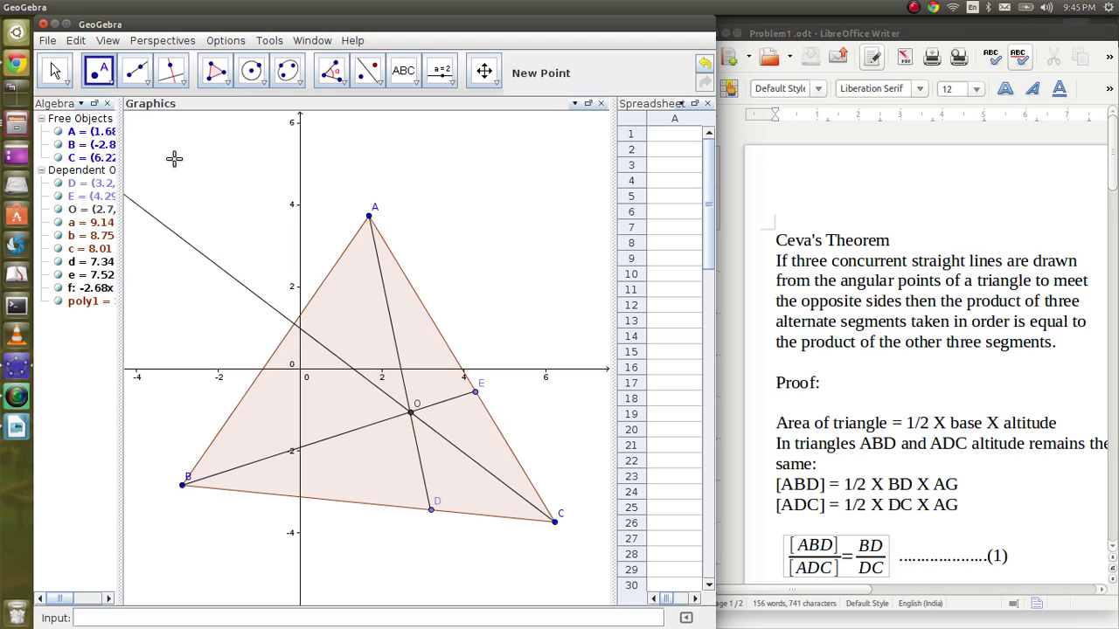
pyautogui.click(294, 323)
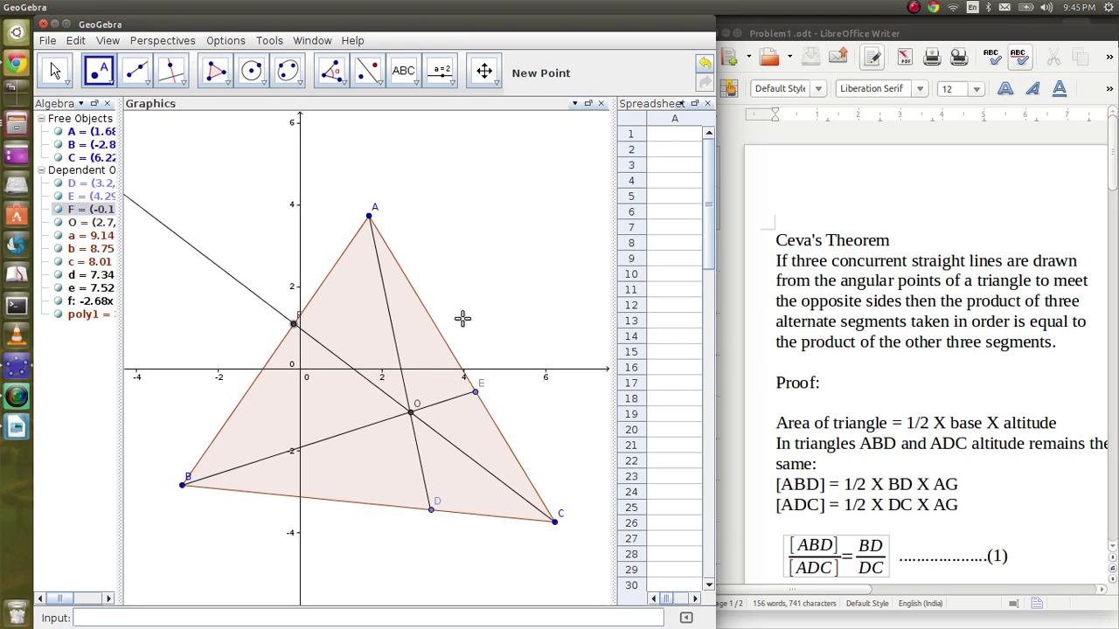
# Step: Draw side segments AF, BD and CE
pyautogui.click(150, 85)
pyautogui.click(149, 133)
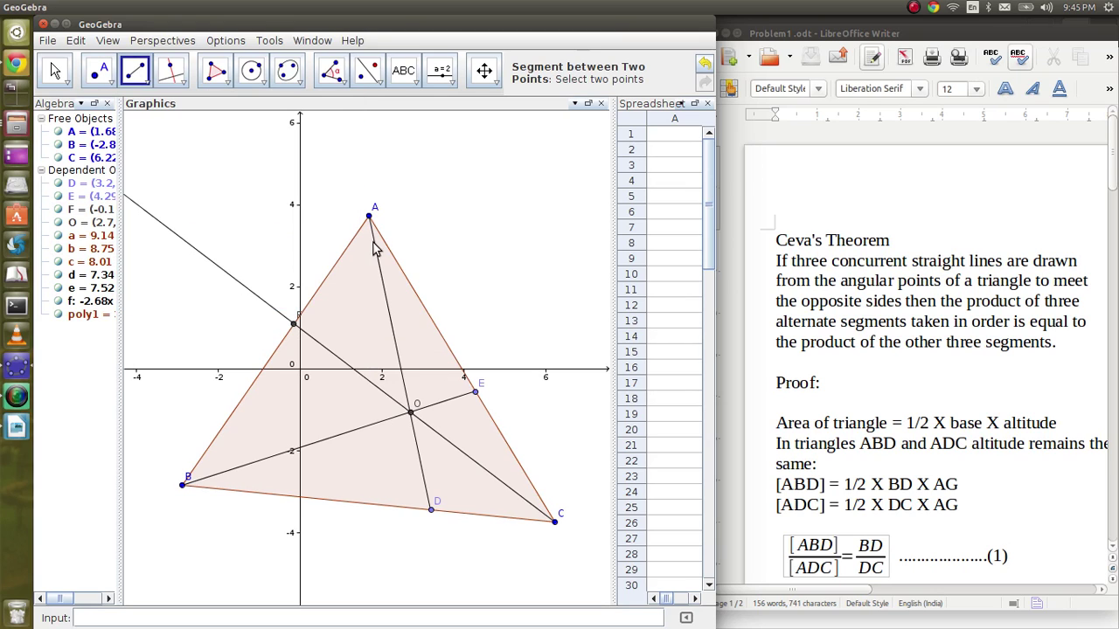
pyautogui.click(368, 219)
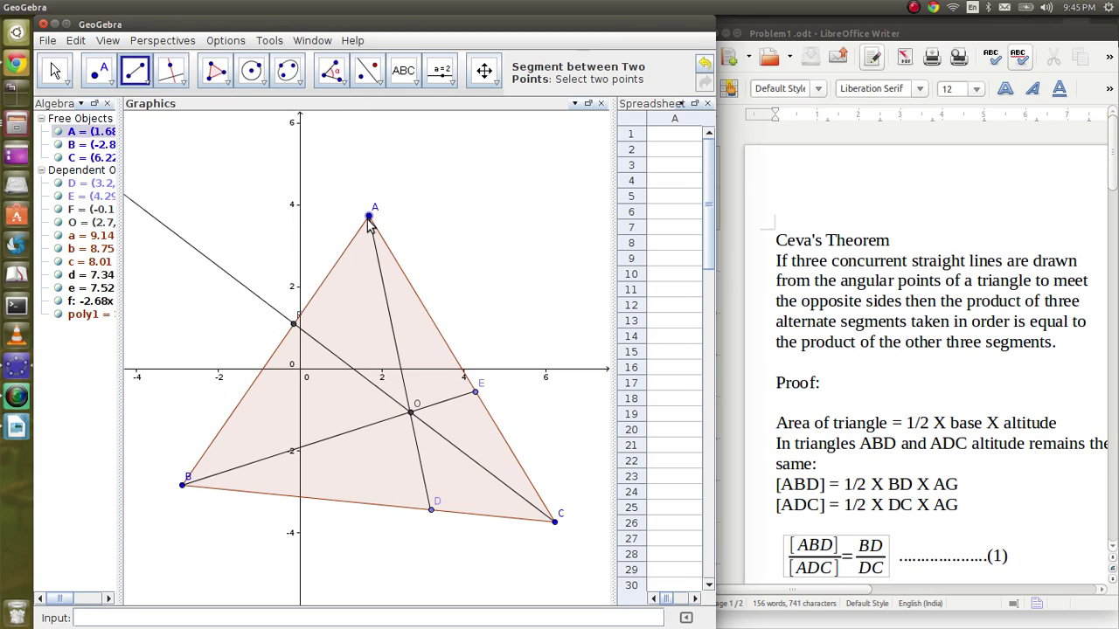
pyautogui.click(294, 323)
pyautogui.click(183, 484)
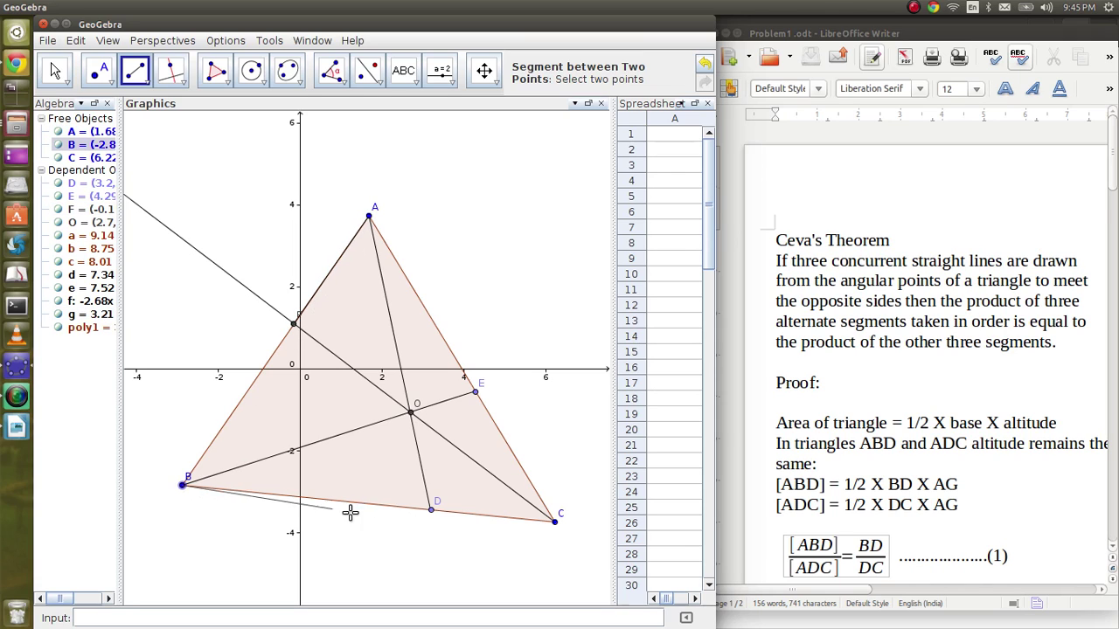
pyautogui.click(433, 511)
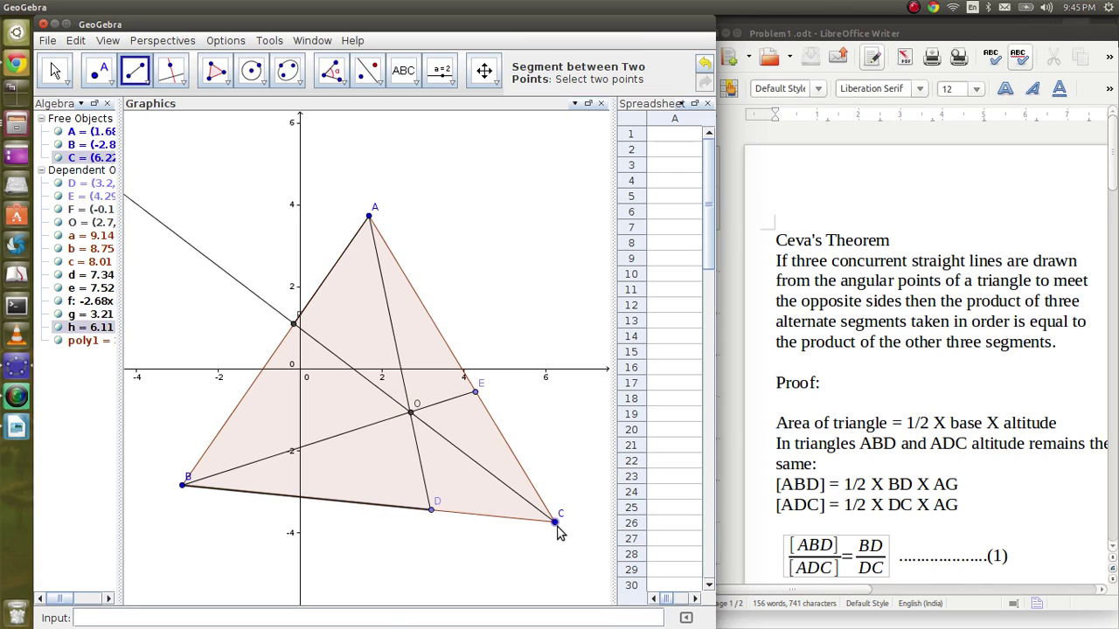
pyautogui.click(555, 521)
pyautogui.click(475, 392)
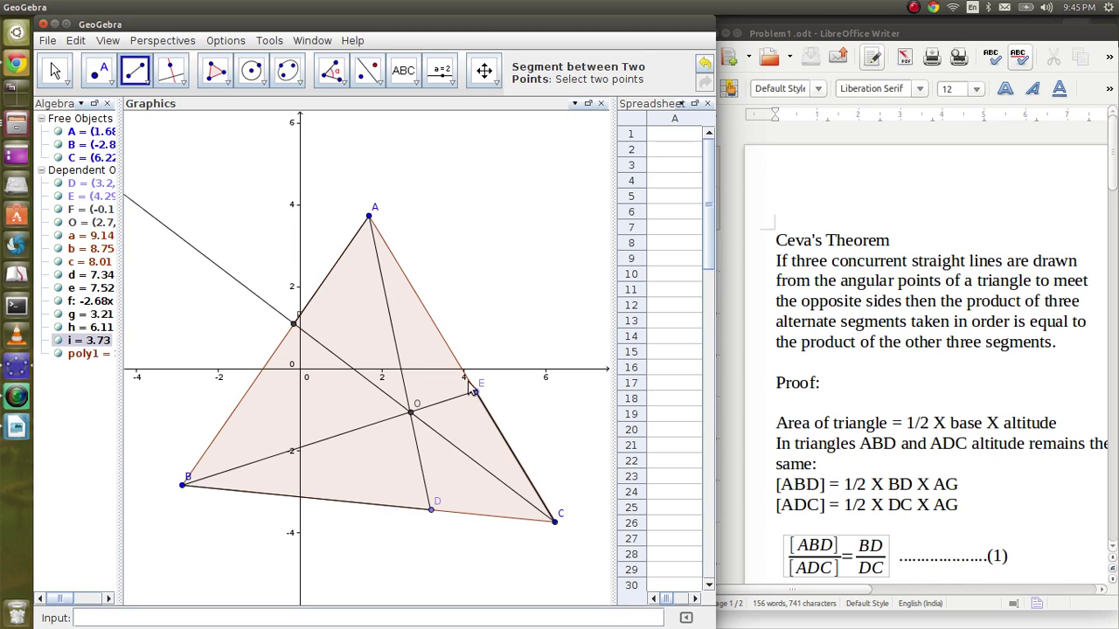
# Step: Draw the remaining side segments AE, CD and BF
pyautogui.click(371, 216)
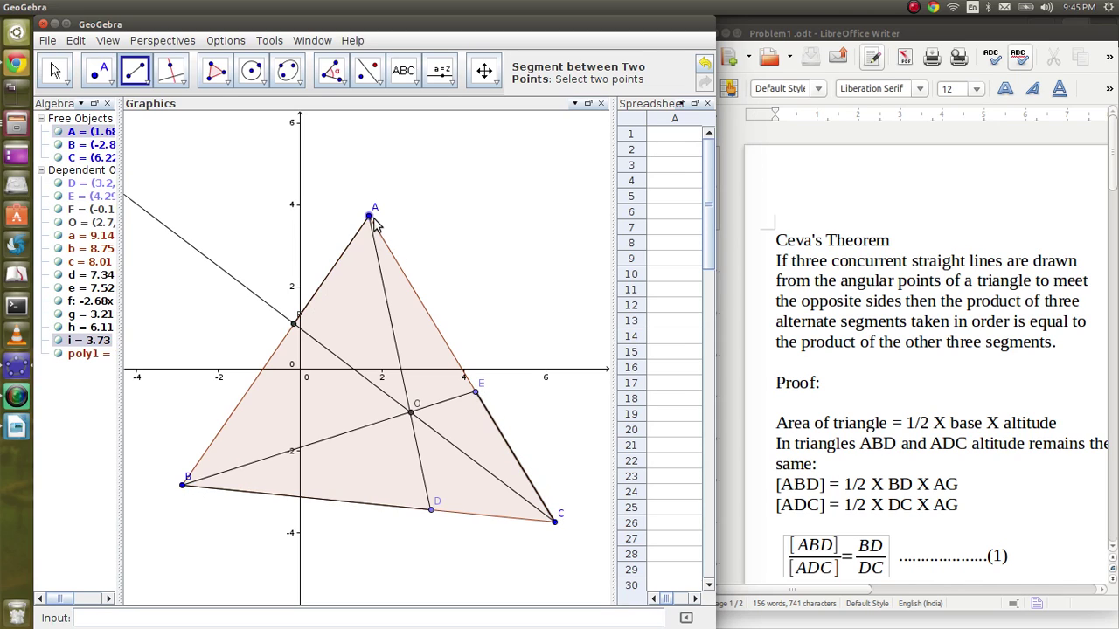
pyautogui.click(475, 392)
pyautogui.click(555, 522)
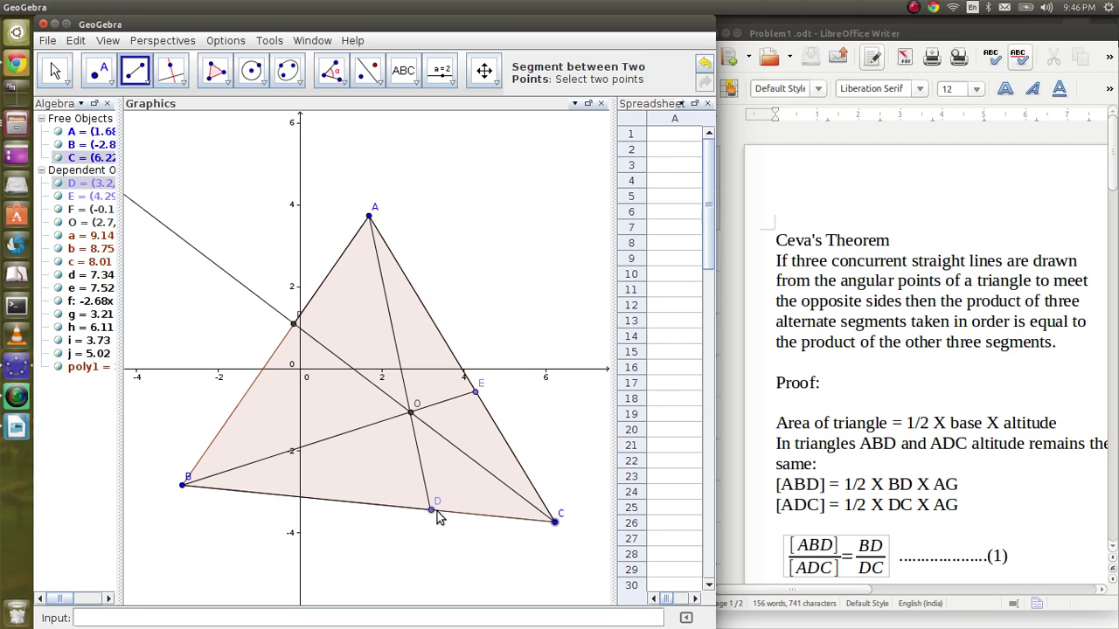
pyautogui.click(433, 511)
pyautogui.click(183, 485)
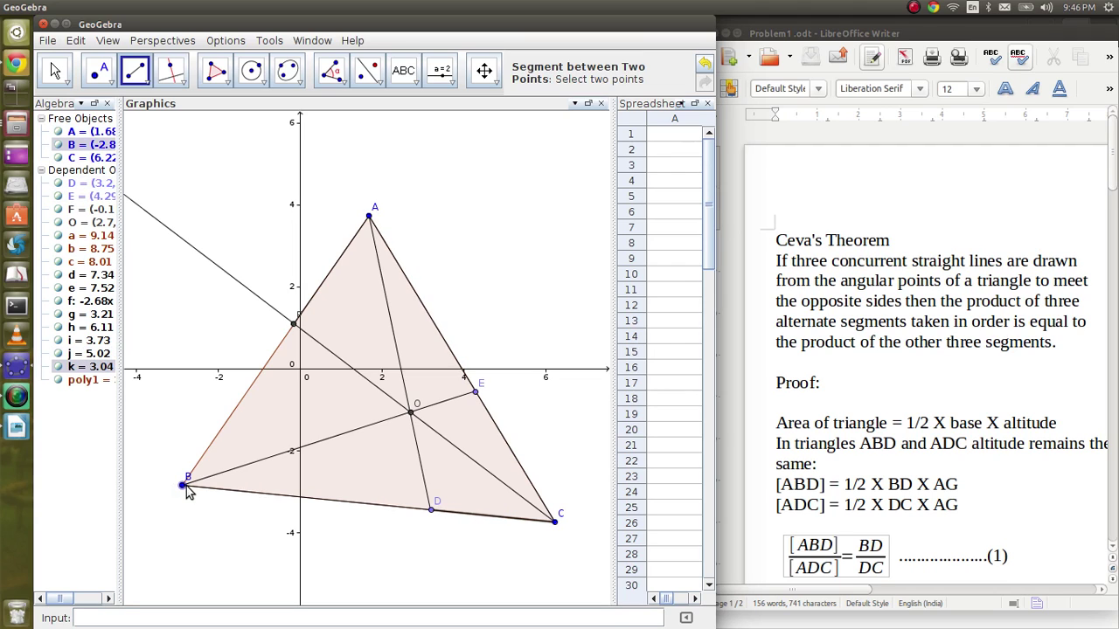
pyautogui.click(293, 325)
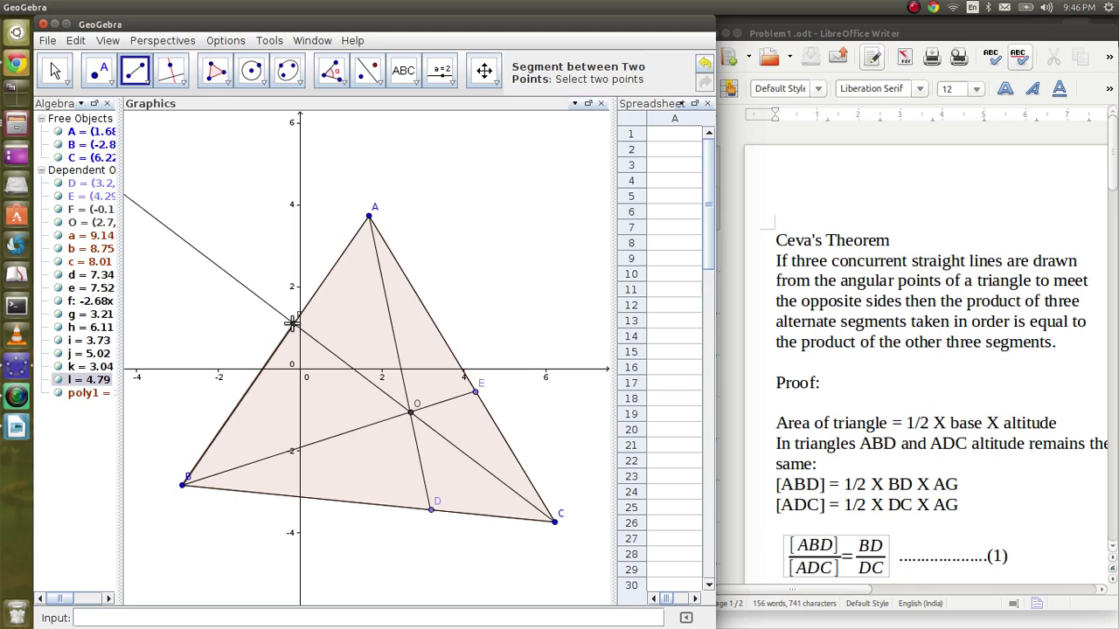
# Step: Set segments g (AF), h (BD) and i (CE) to red (255, 51, 51) in Object Properties
pyautogui.doubleClick(109, 320)
pyautogui.click(280, 353)
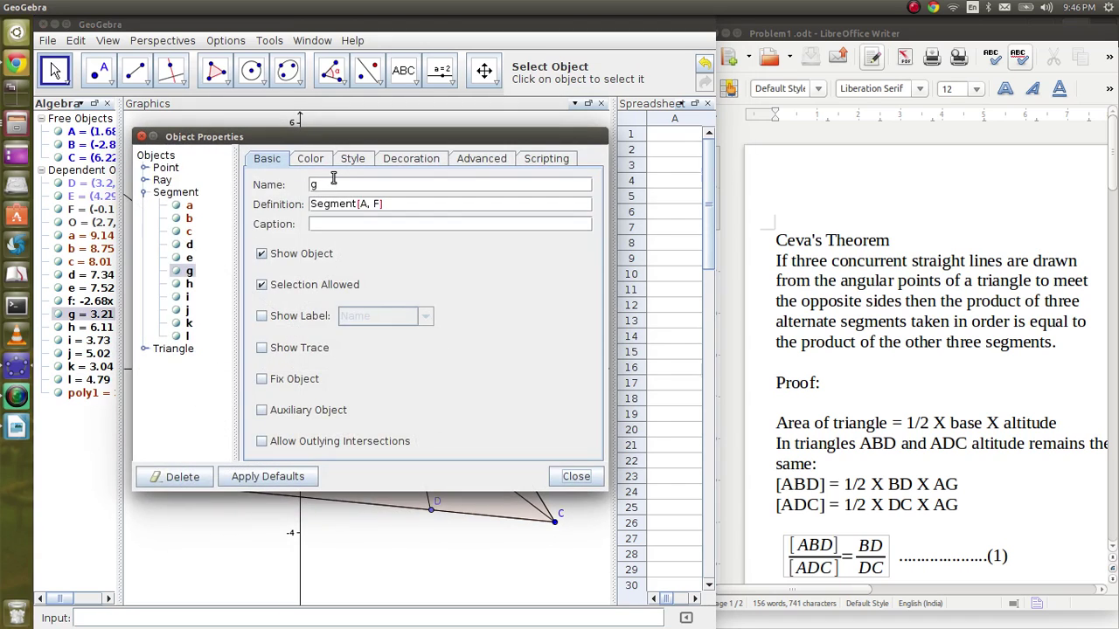
pyautogui.click(310, 161)
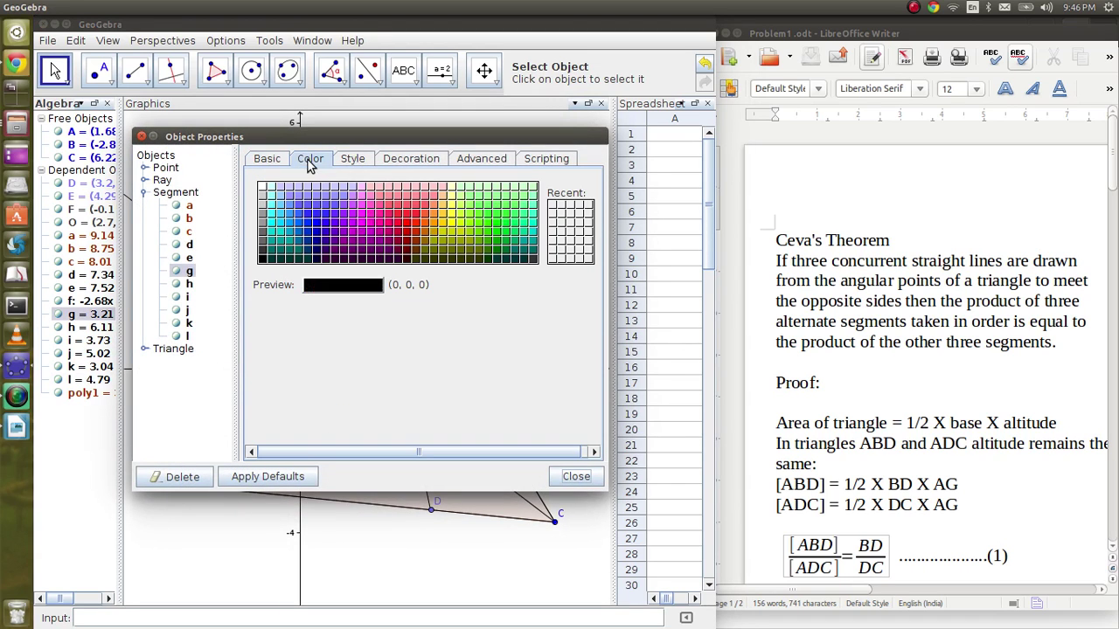
pyautogui.click(396, 219)
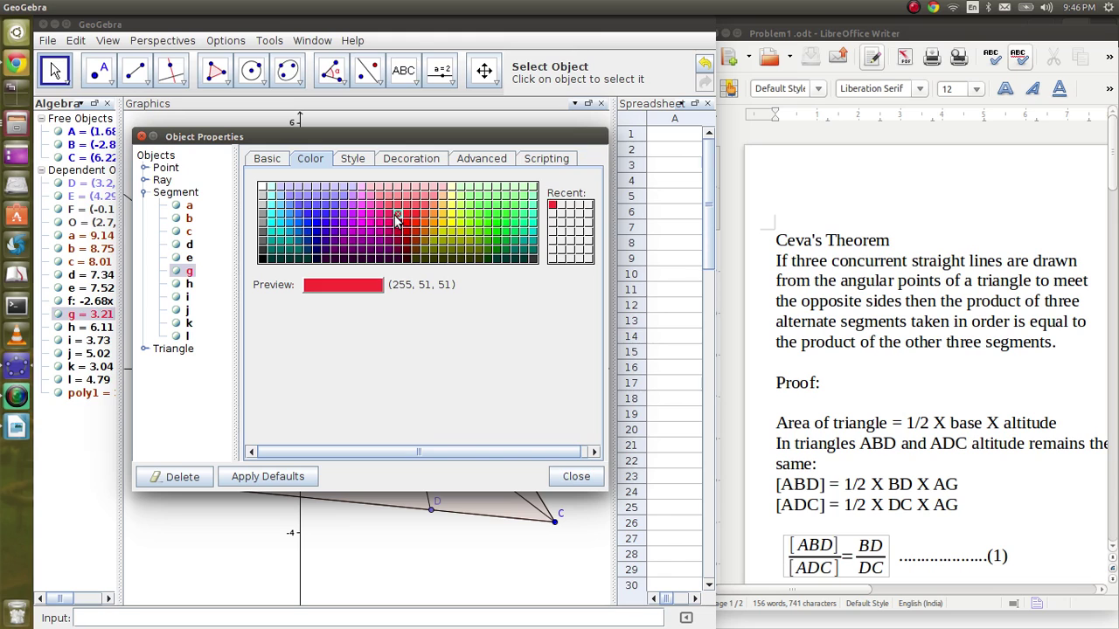
pyautogui.click(576, 477)
pyautogui.doubleClick(110, 328)
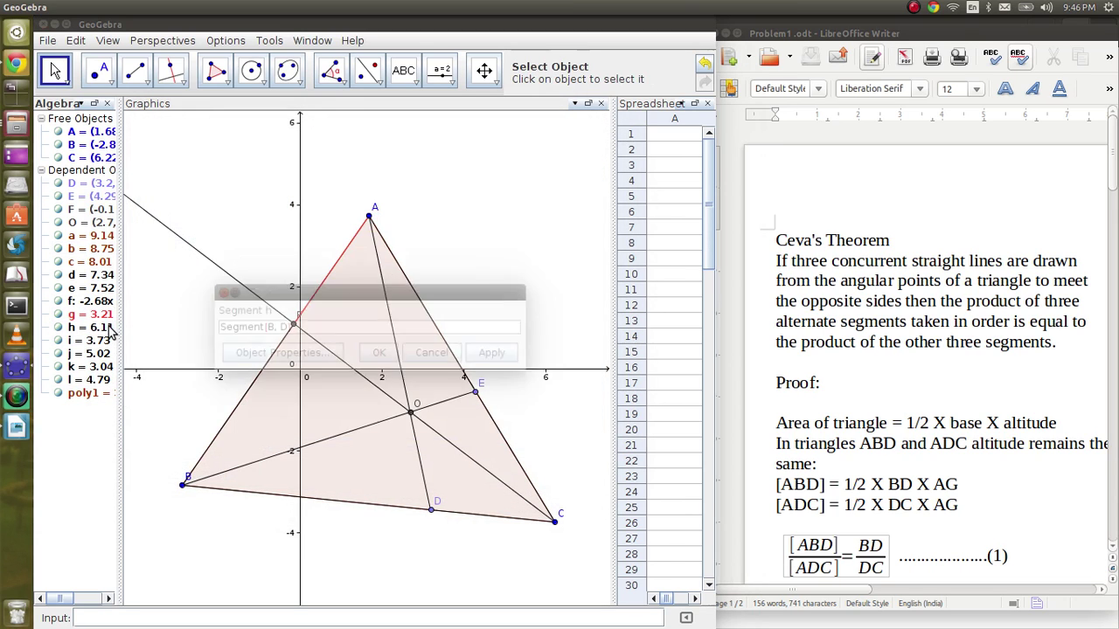
pyautogui.click(269, 355)
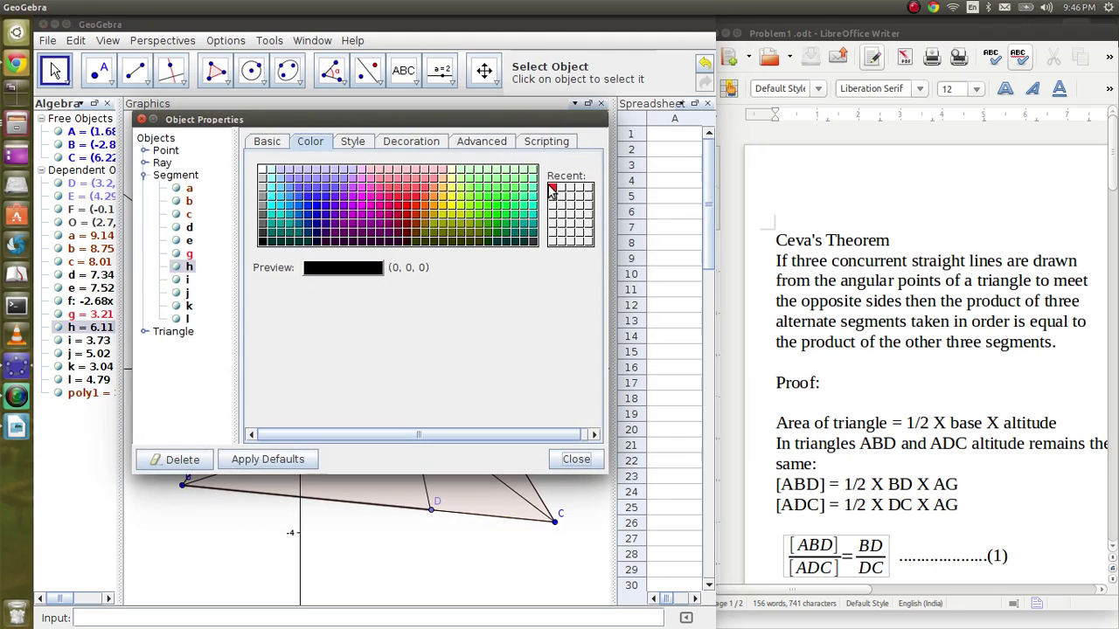
pyautogui.click(552, 190)
pyautogui.click(576, 459)
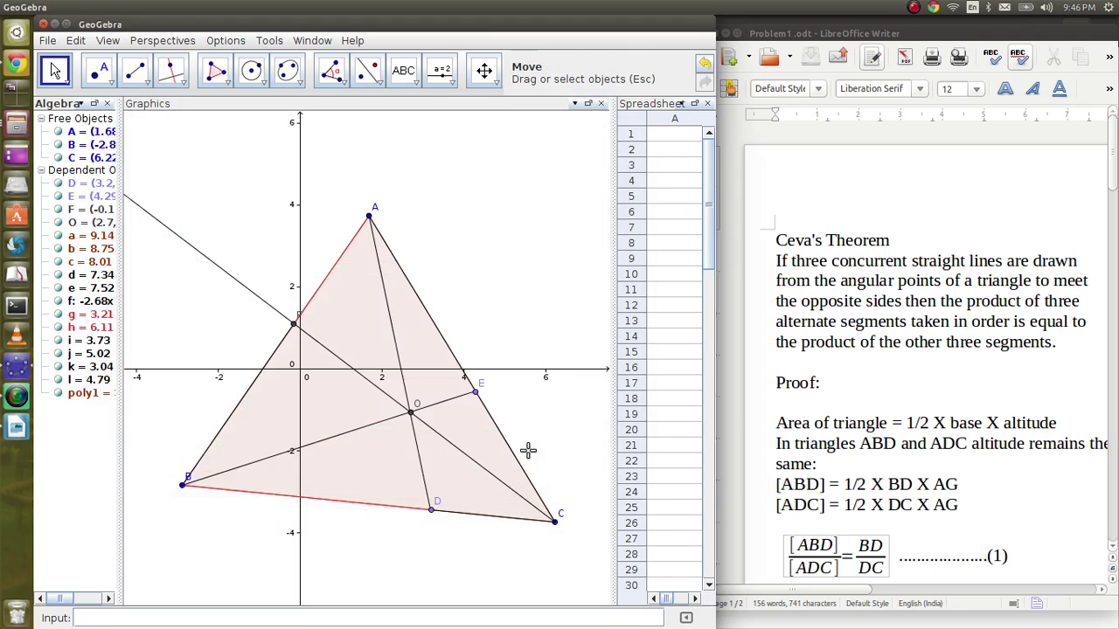
pyautogui.doubleClick(110, 341)
pyautogui.click(314, 349)
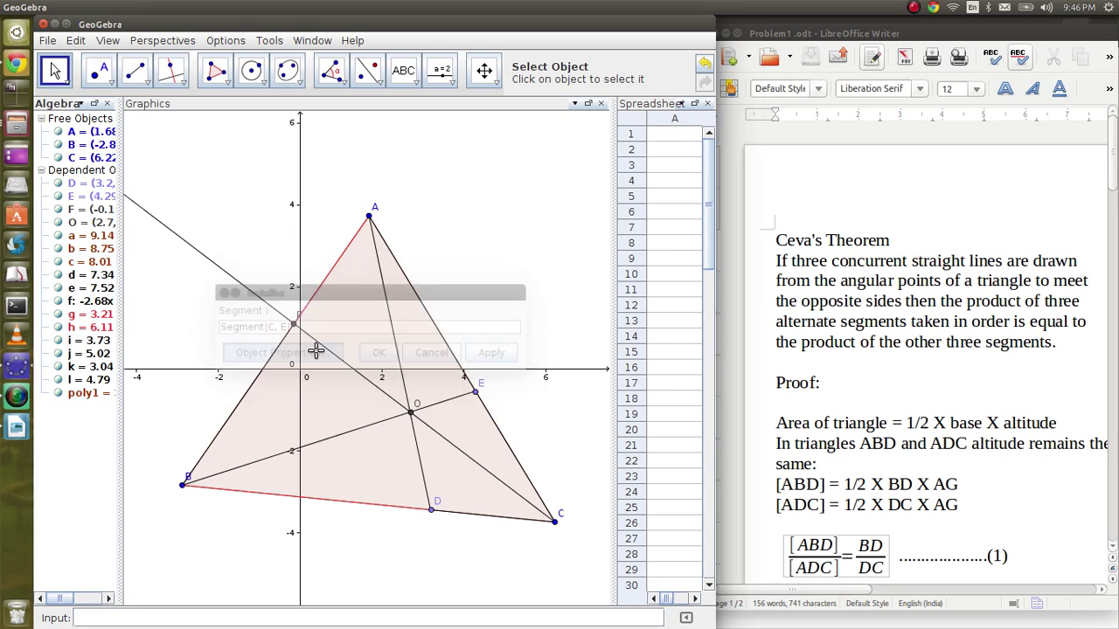
pyautogui.click(553, 170)
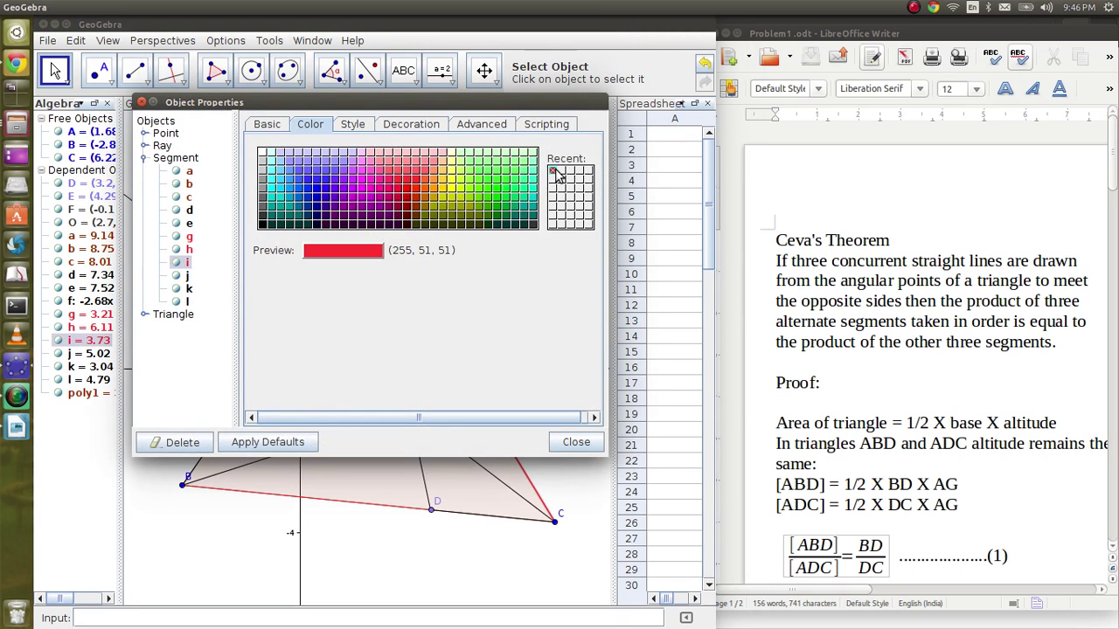
# Step: Set segments j (AE), k (CD) and l (BF) to blue (0, 0, 255) in Object Properties
pyautogui.click(576, 441)
pyautogui.doubleClick(100, 353)
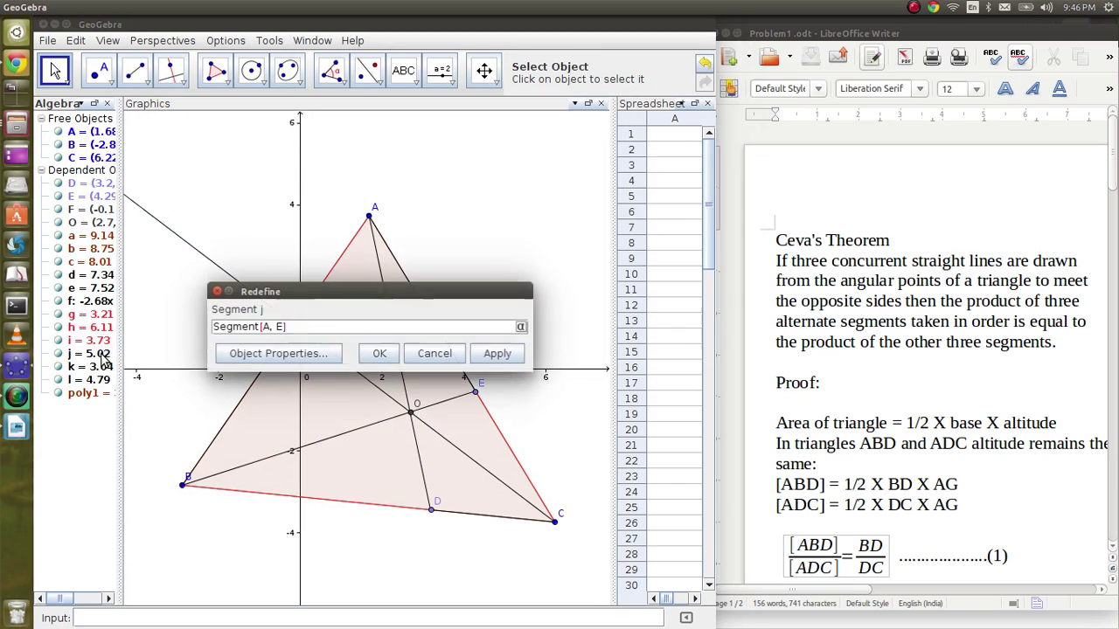
pyautogui.click(299, 354)
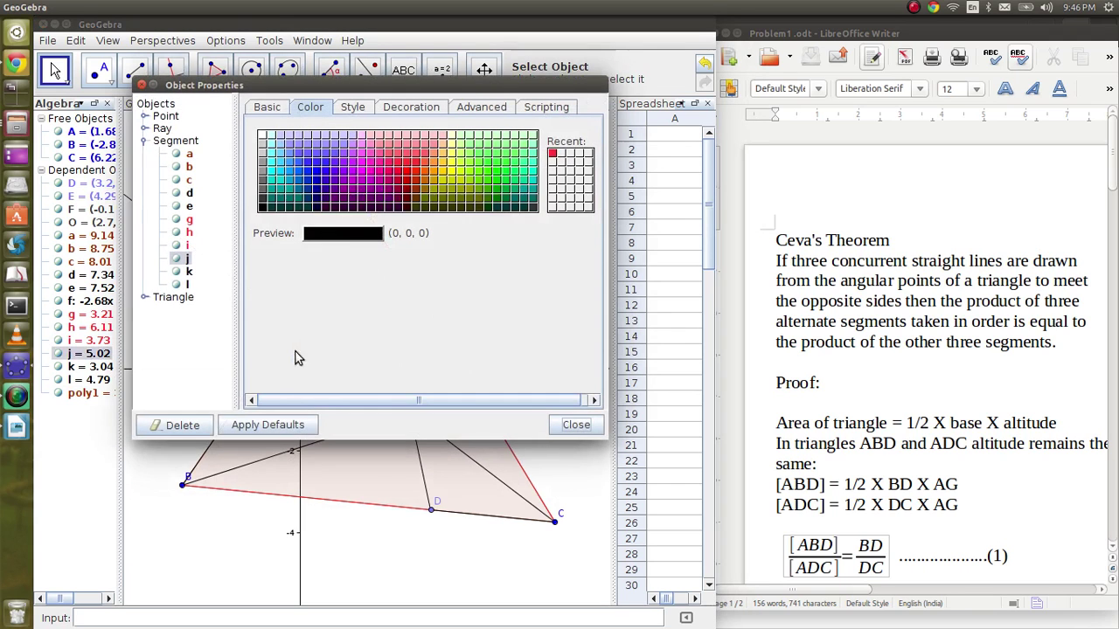
pyautogui.click(316, 171)
pyautogui.click(576, 426)
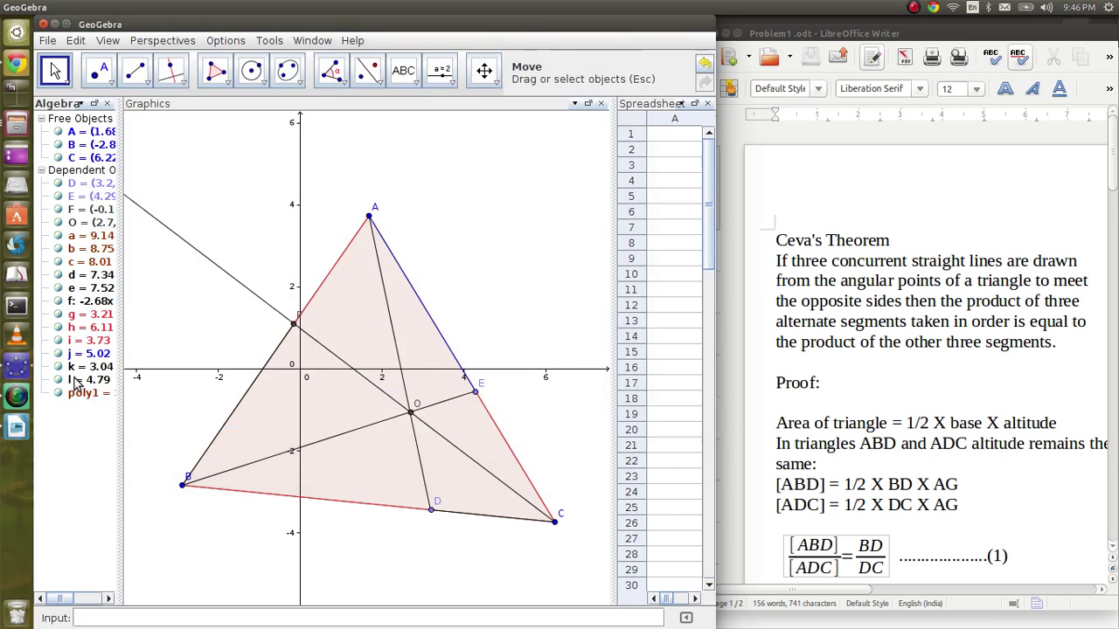
pyautogui.doubleClick(88, 369)
pyautogui.click(252, 354)
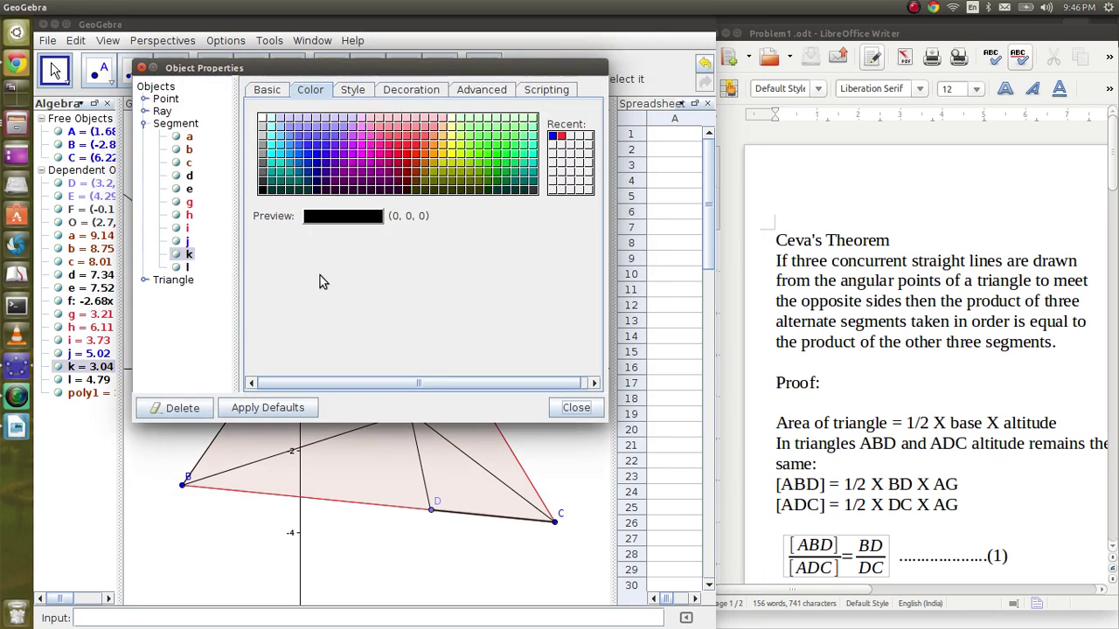
pyautogui.click(552, 136)
pyautogui.click(576, 408)
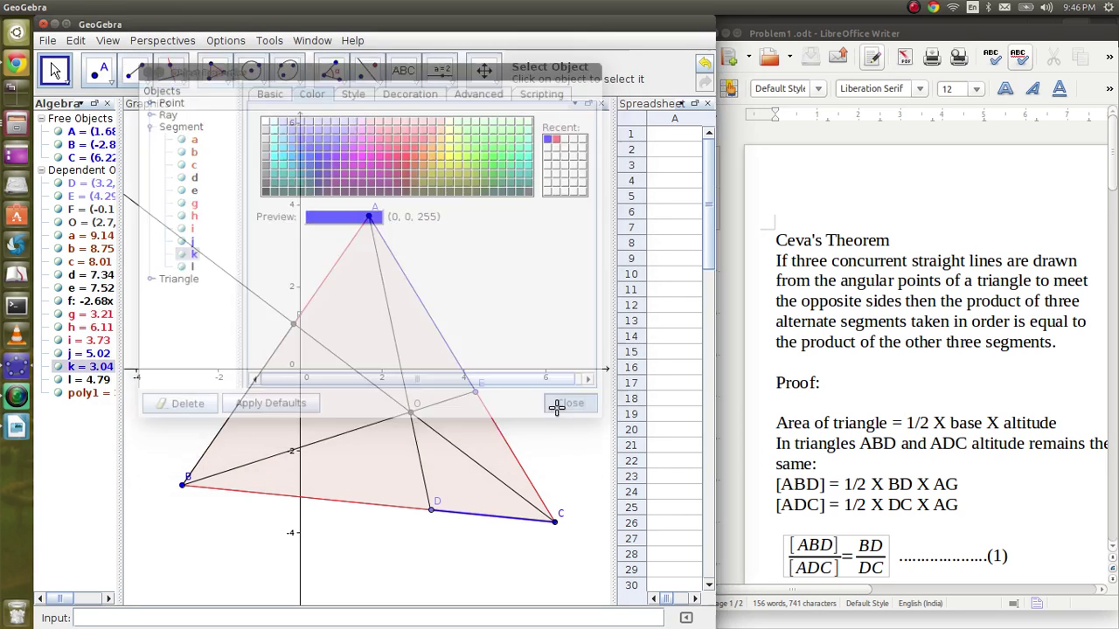
pyautogui.doubleClick(89, 382)
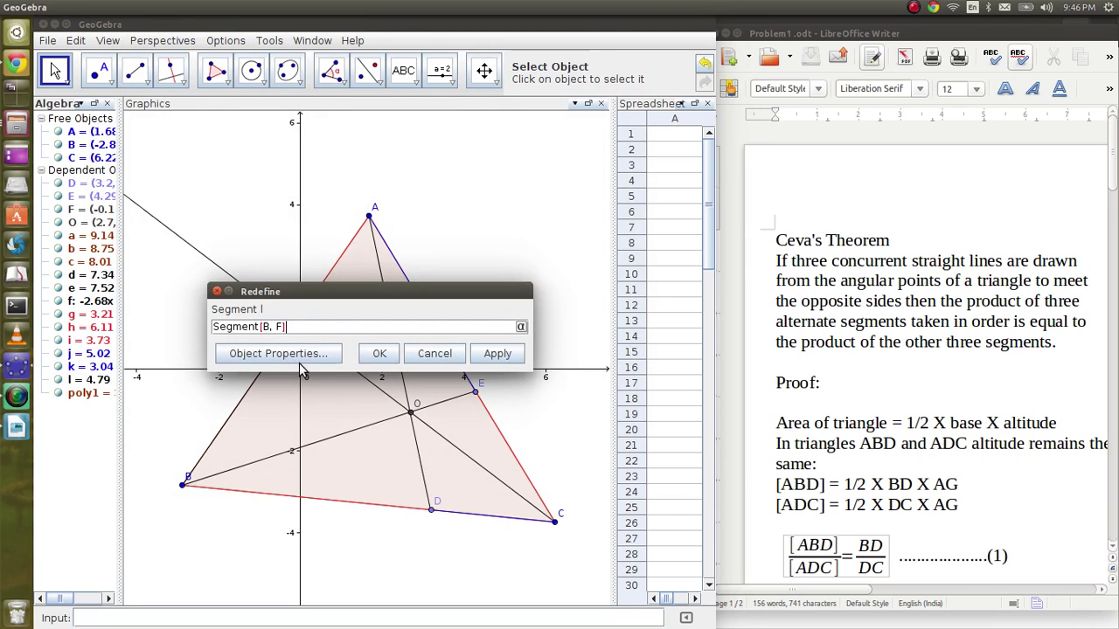
pyautogui.click(293, 354)
pyautogui.click(553, 120)
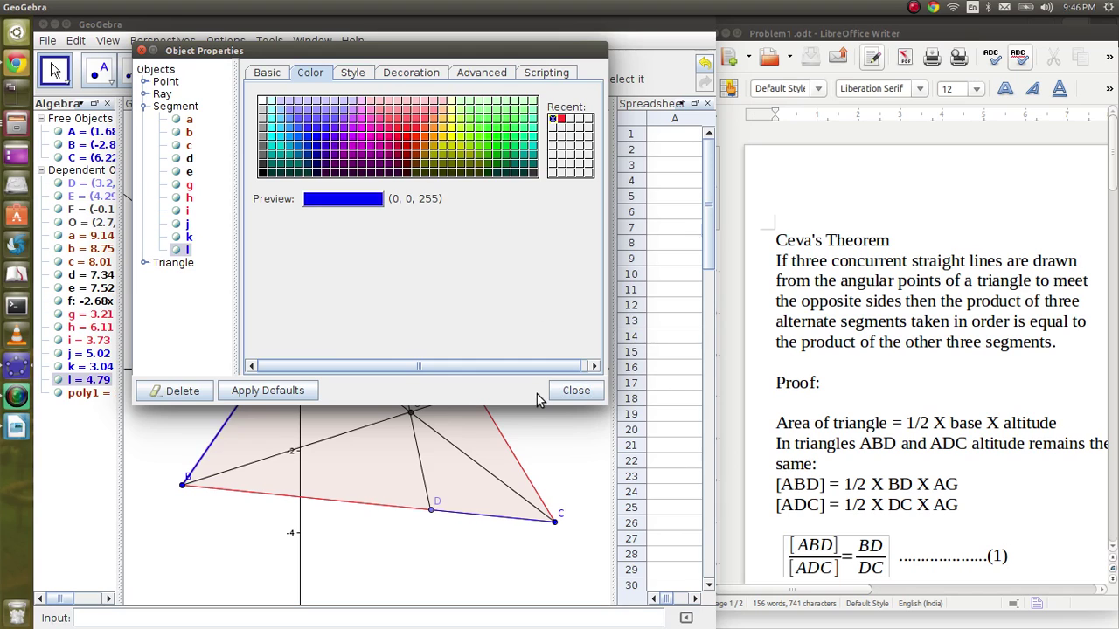
pyautogui.click(575, 390)
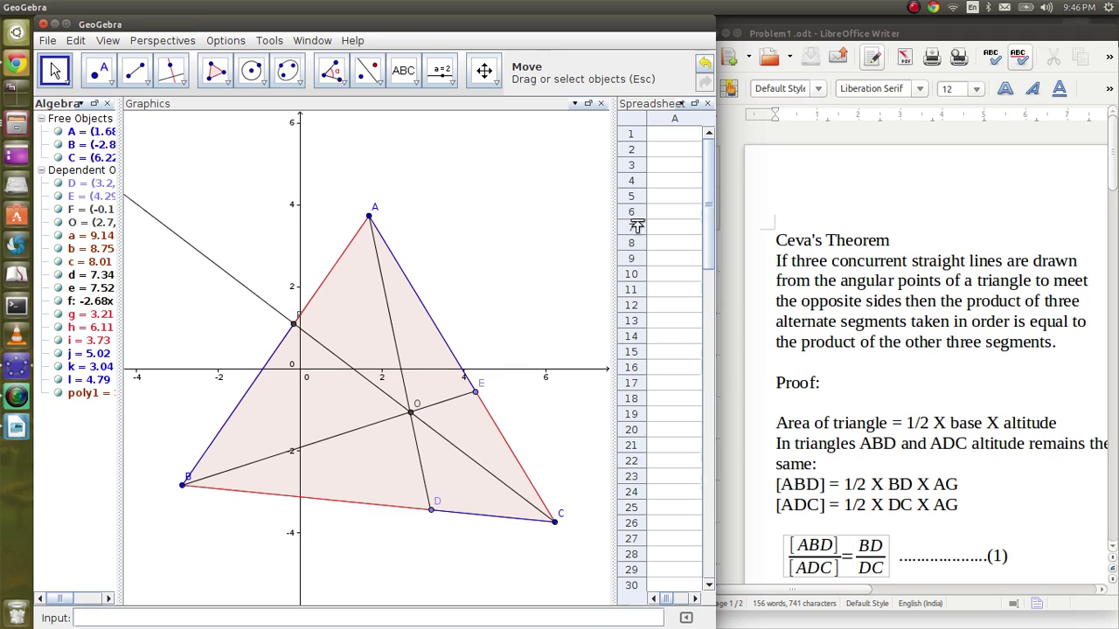
# Step: Widen the spreadsheet and label cells A1 and A2 as Product1 and Product2
pyautogui.moveTo(607, 324); pyautogui.dragTo(566, 336)
pyautogui.click(643, 140)
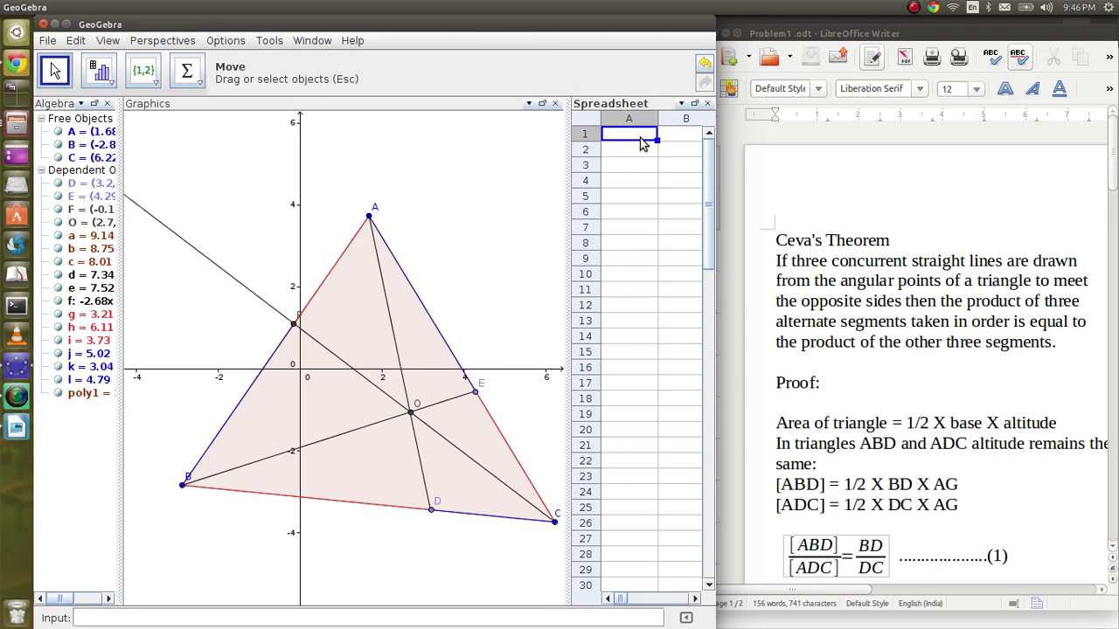
pyautogui.write('Product1')
pyautogui.press('Return')
pyautogui.write('P')
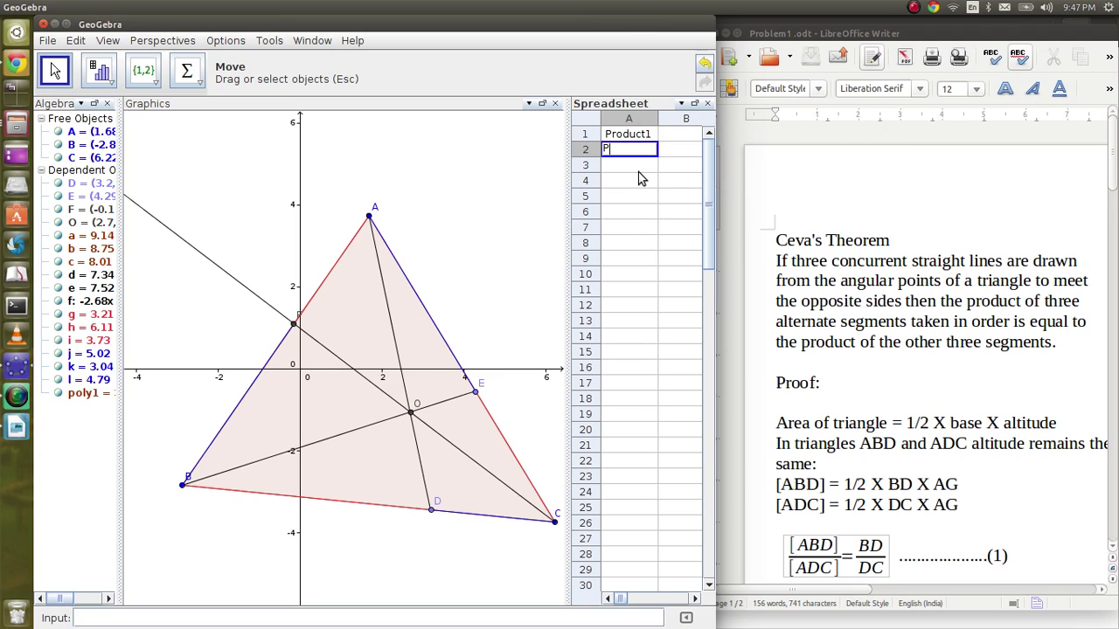
pyautogui.press('Return')
pyautogui.write('roduct2')
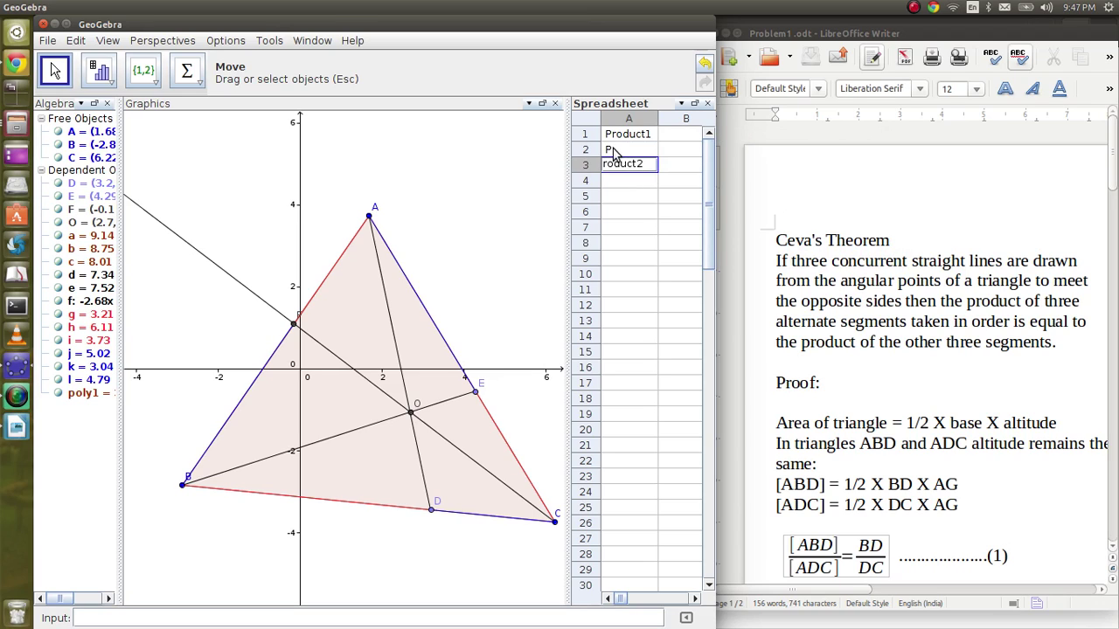
pyautogui.click(615, 152)
pyautogui.press('Delete')
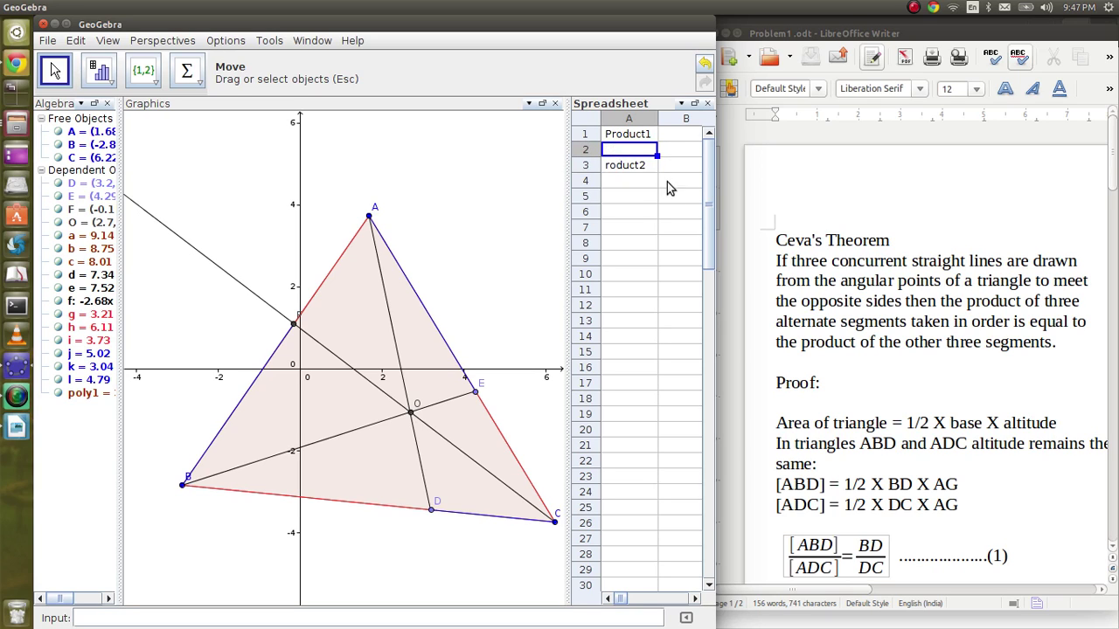
pyautogui.click(647, 165)
pyautogui.write('Product')
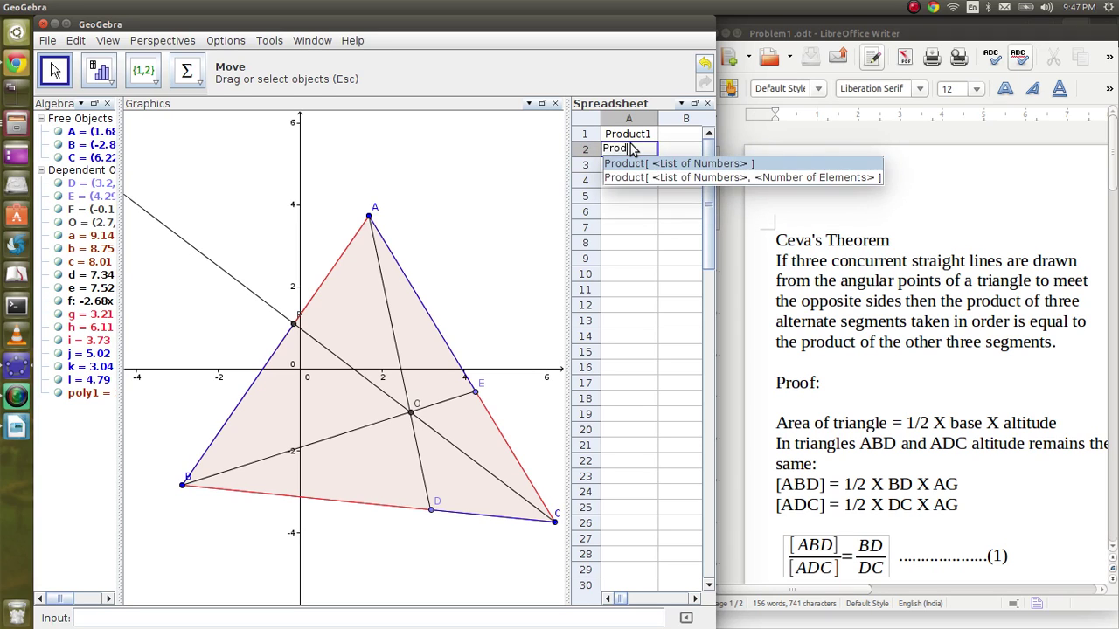
pyautogui.write('2')
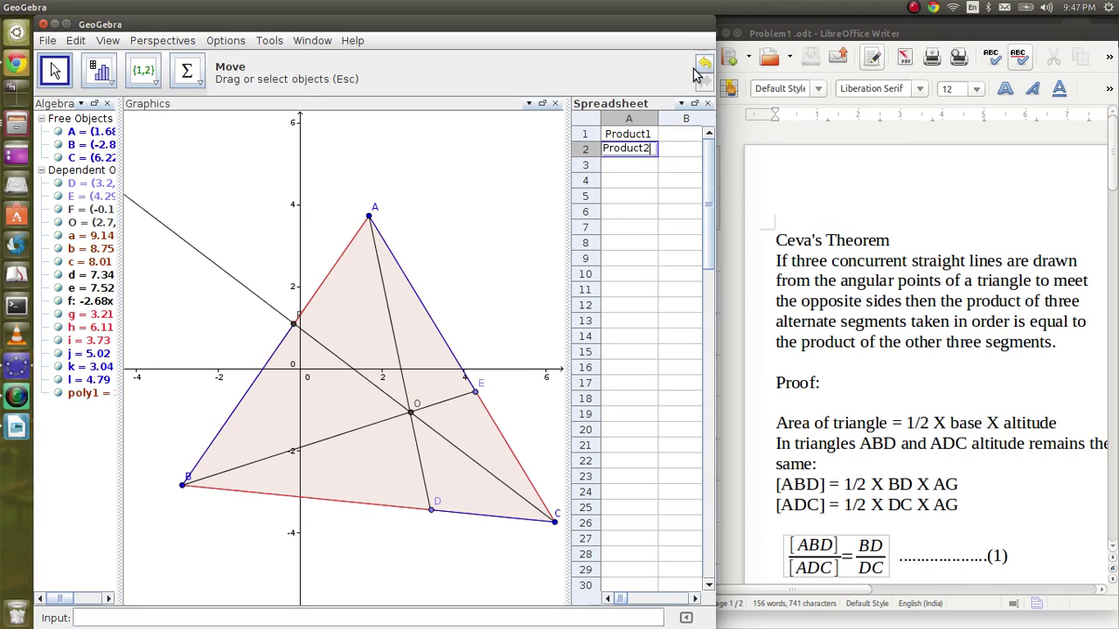
# Step: Enter =g*h*i in B1 and =j*k*l in B2, both giving 73.12
pyautogui.click(669, 137)
pyautogui.write('=')
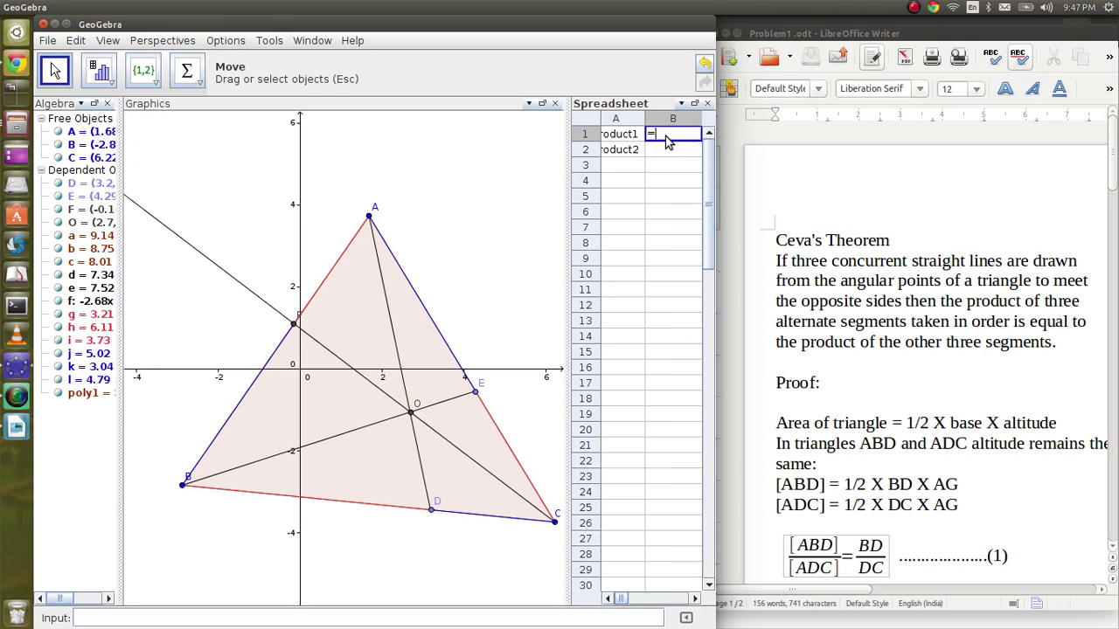
pyautogui.write('g*h*i')
pyautogui.press('Return')
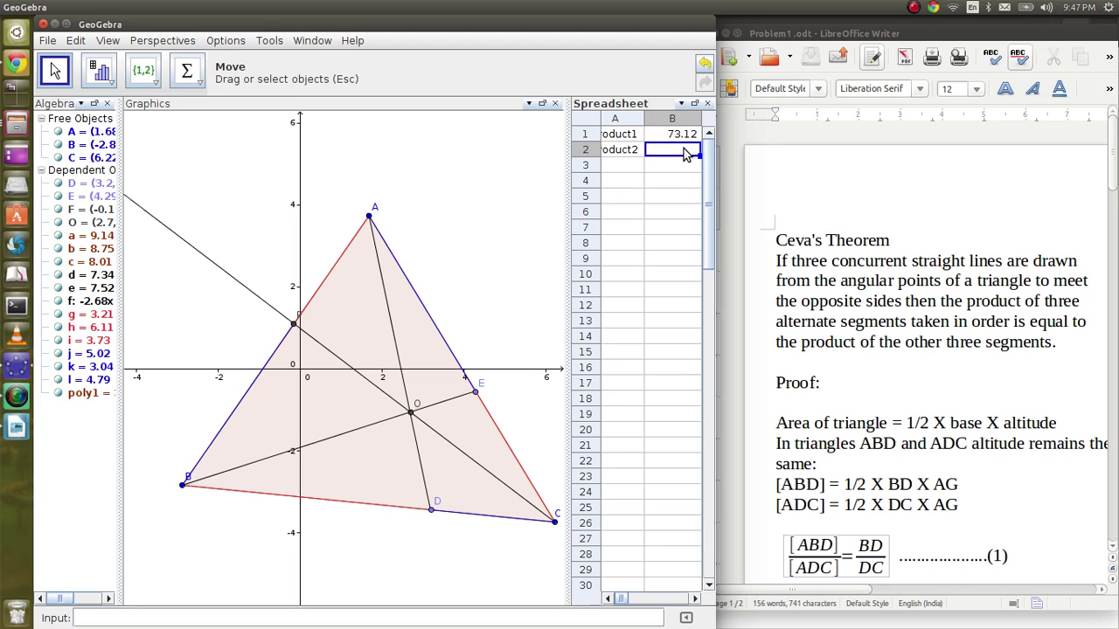
pyautogui.write('=g')
pyautogui.press('Return')
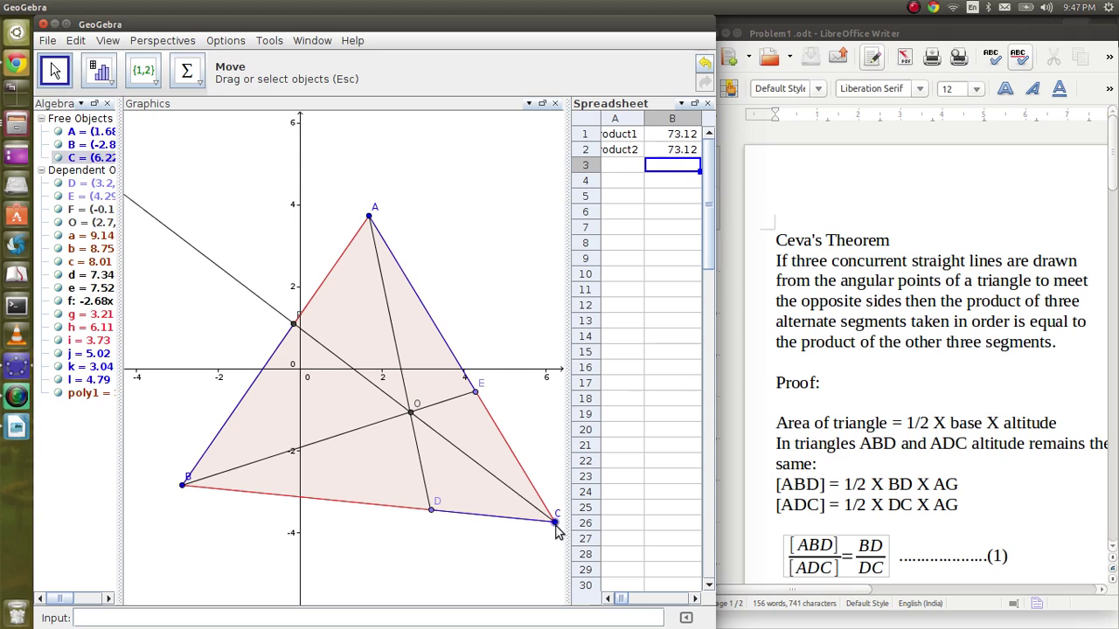
# Step: Drag vertices A, B and C to a new shape; both products now read 34.31
pyautogui.moveTo(554, 523); pyautogui.dragTo(453, 483)
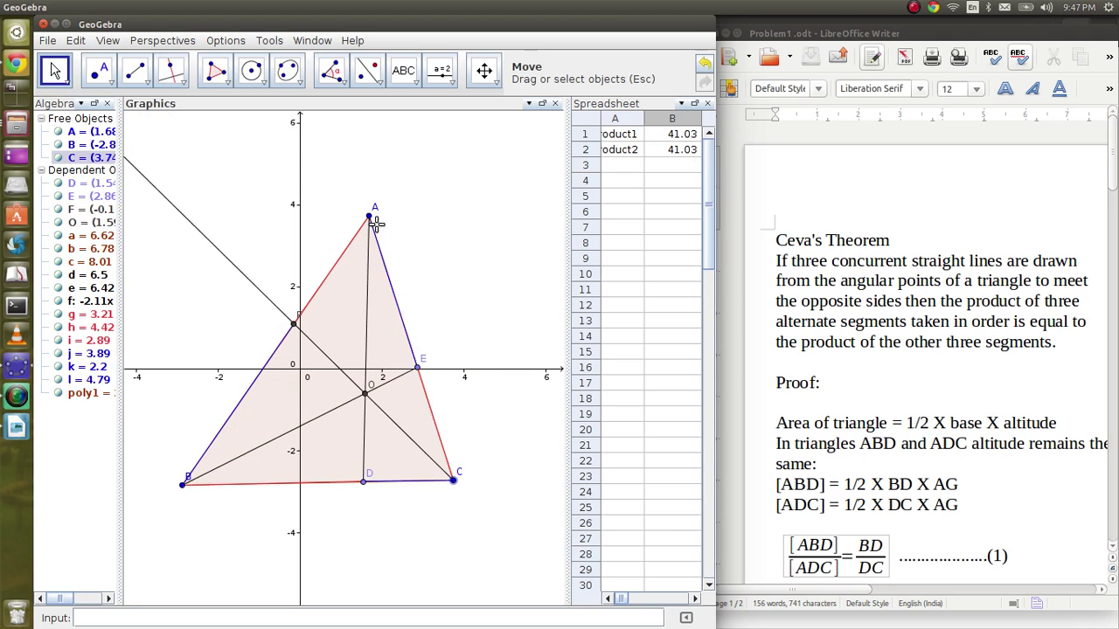
pyautogui.moveTo(370, 217); pyautogui.dragTo(445, 113)
pyautogui.moveTo(182, 484); pyautogui.dragTo(273, 447)
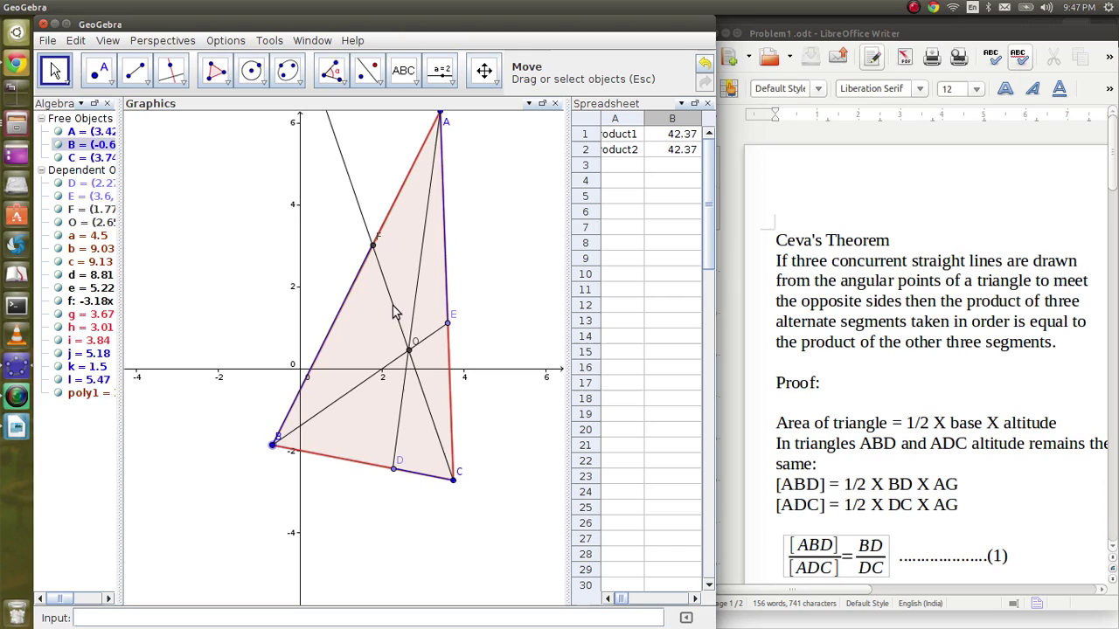
pyautogui.moveTo(441, 114); pyautogui.dragTo(358, 260)
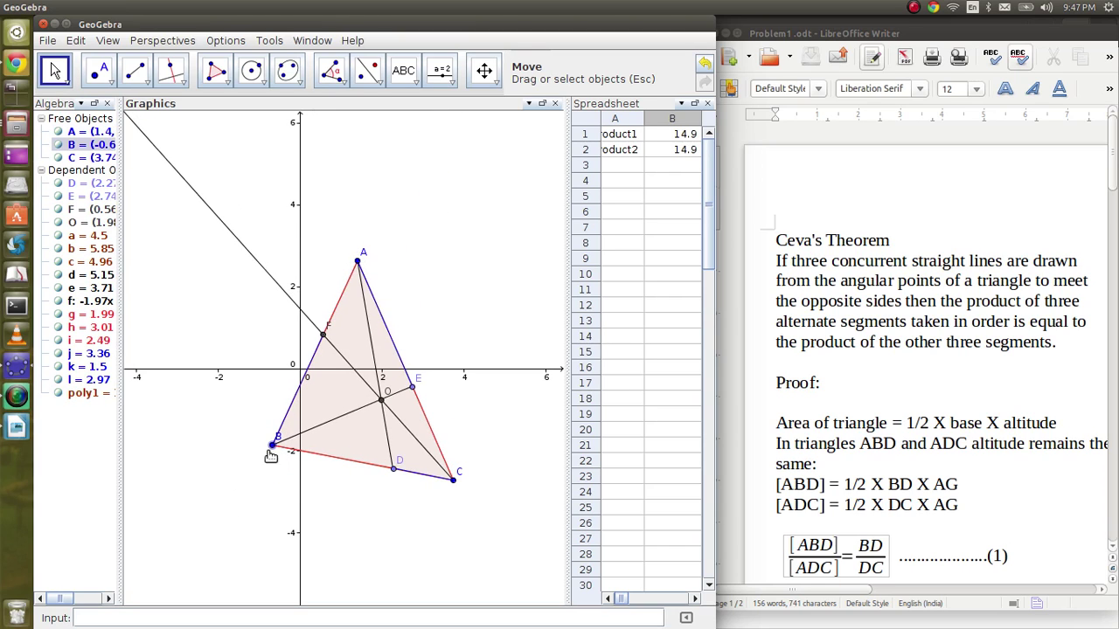
pyautogui.moveTo(276, 456); pyautogui.dragTo(233, 508)
pyautogui.moveTo(453, 481); pyautogui.dragTo(502, 501)
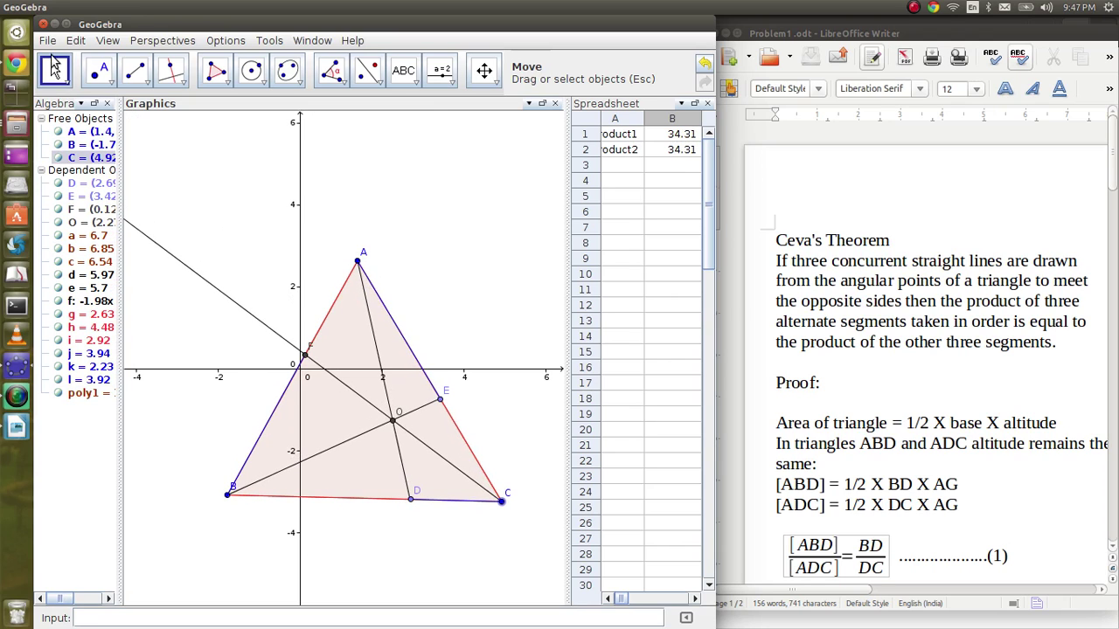
# Step: Draw line m through A perpendicular to BC and mark its foot G on BC
pyautogui.click(171, 72)
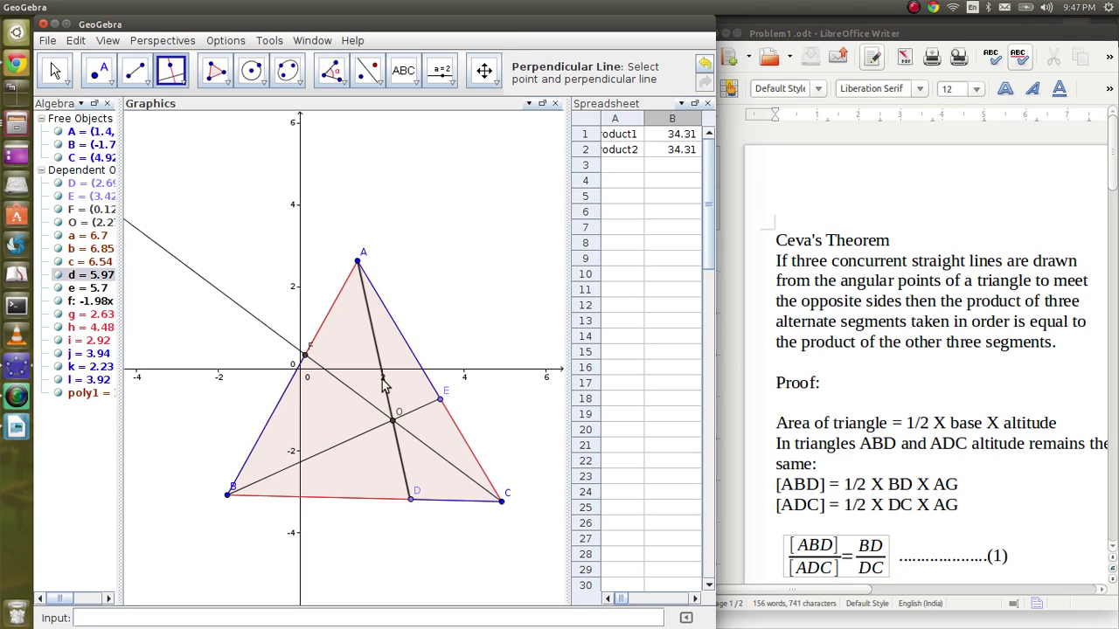
pyautogui.click(360, 498)
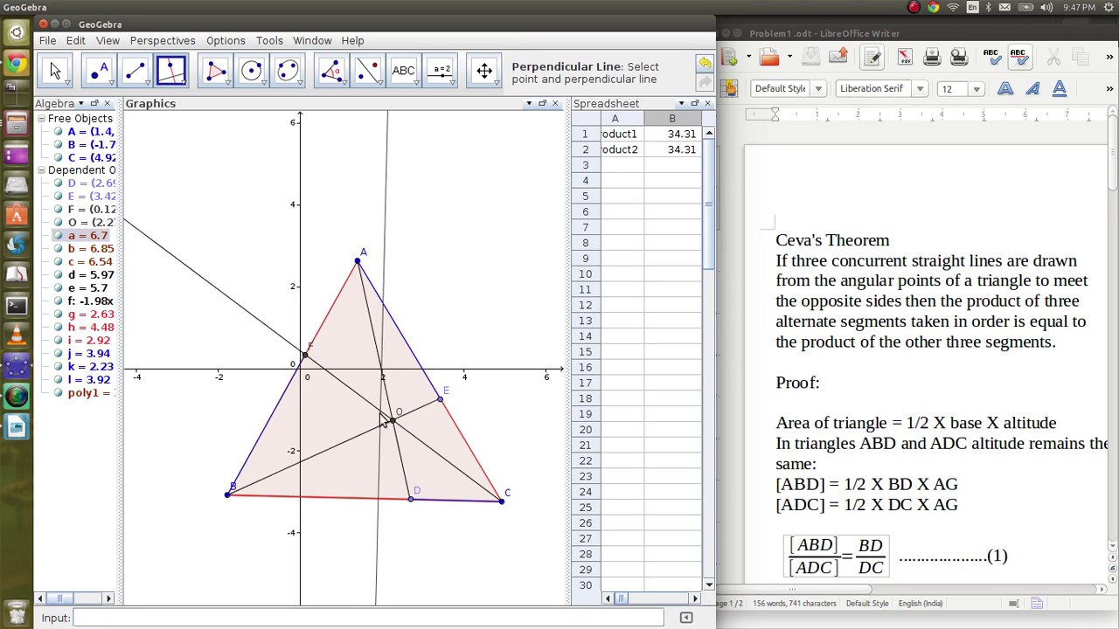
pyautogui.click(359, 262)
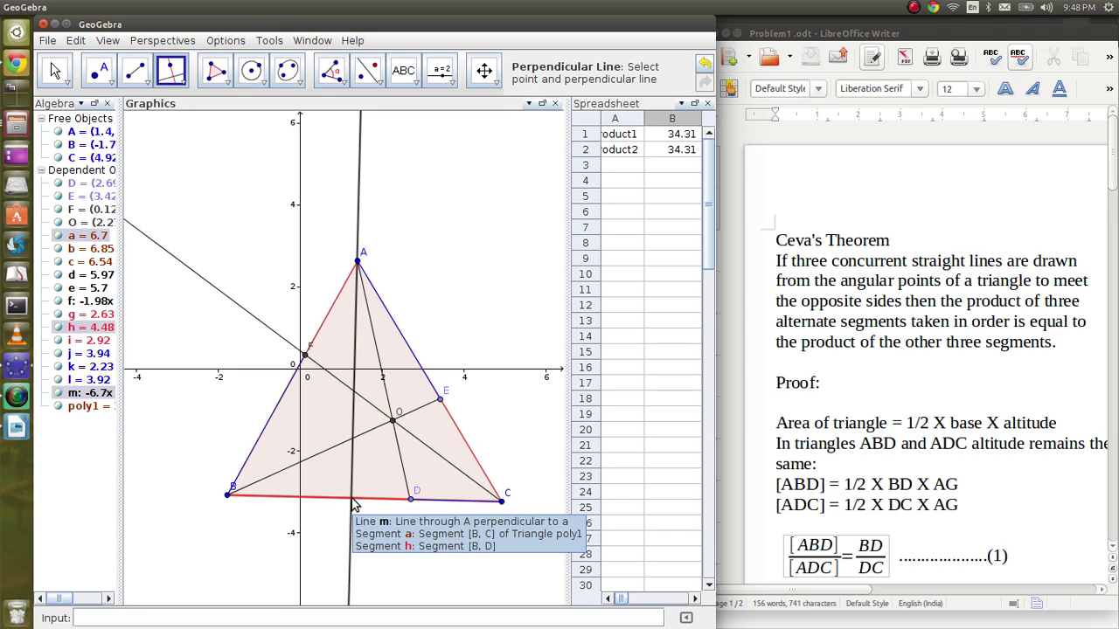
pyautogui.doubleClick(353, 503)
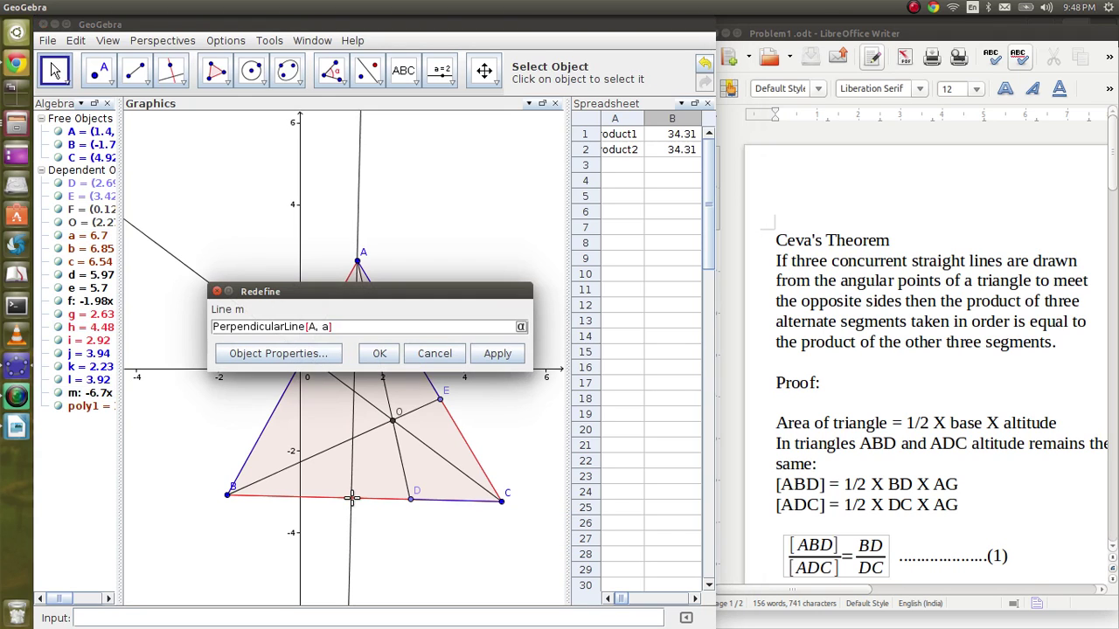
pyautogui.click(295, 353)
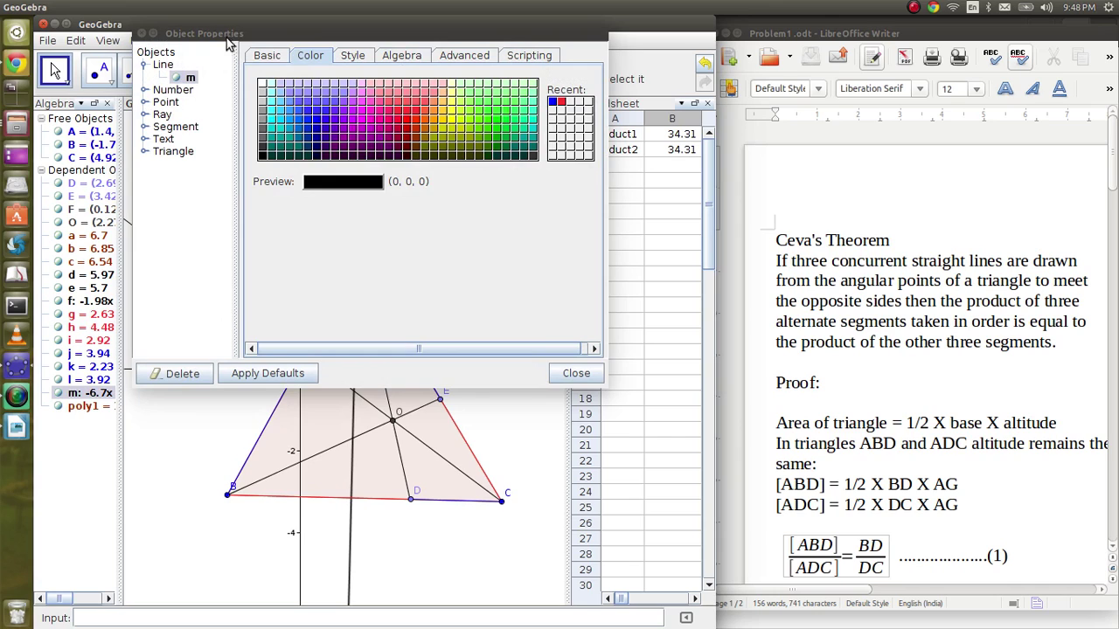
pyautogui.click(260, 54)
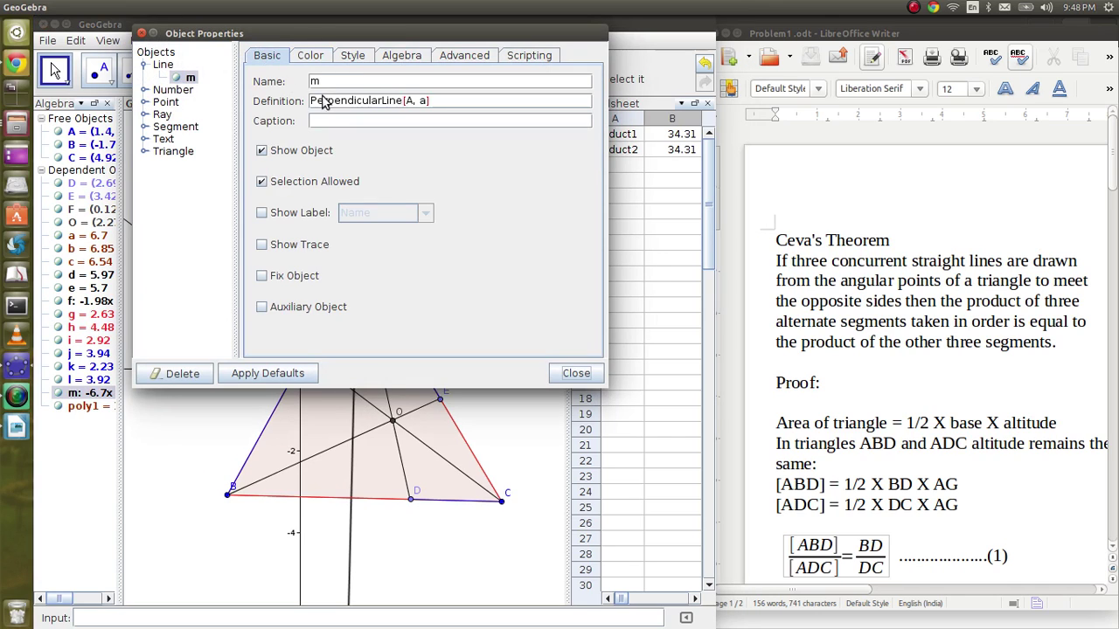
pyautogui.click(141, 34)
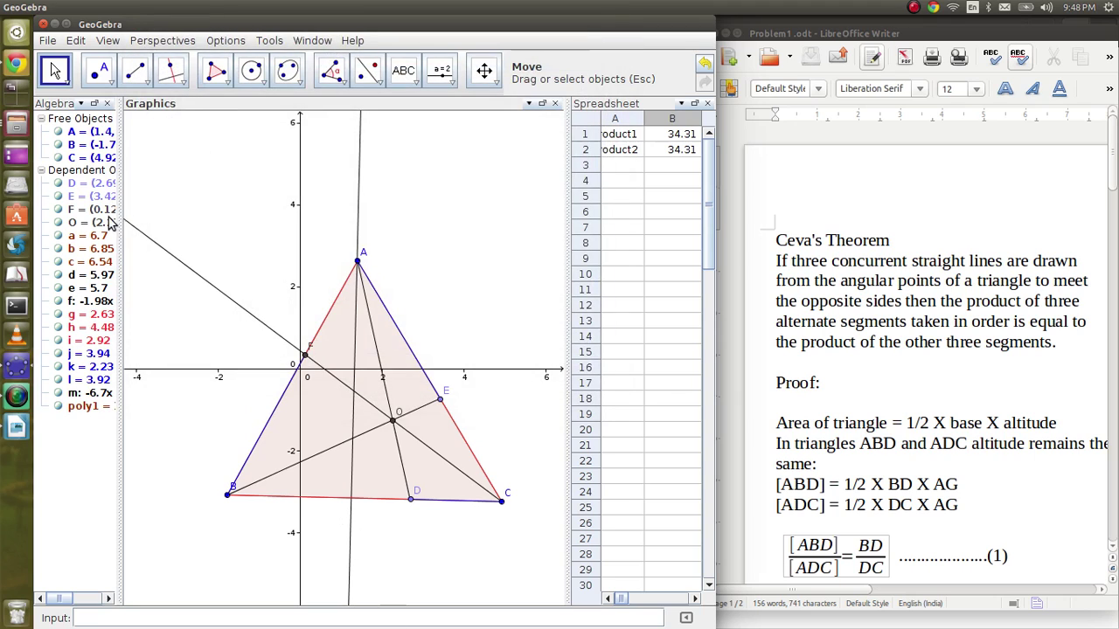
pyautogui.click(98, 72)
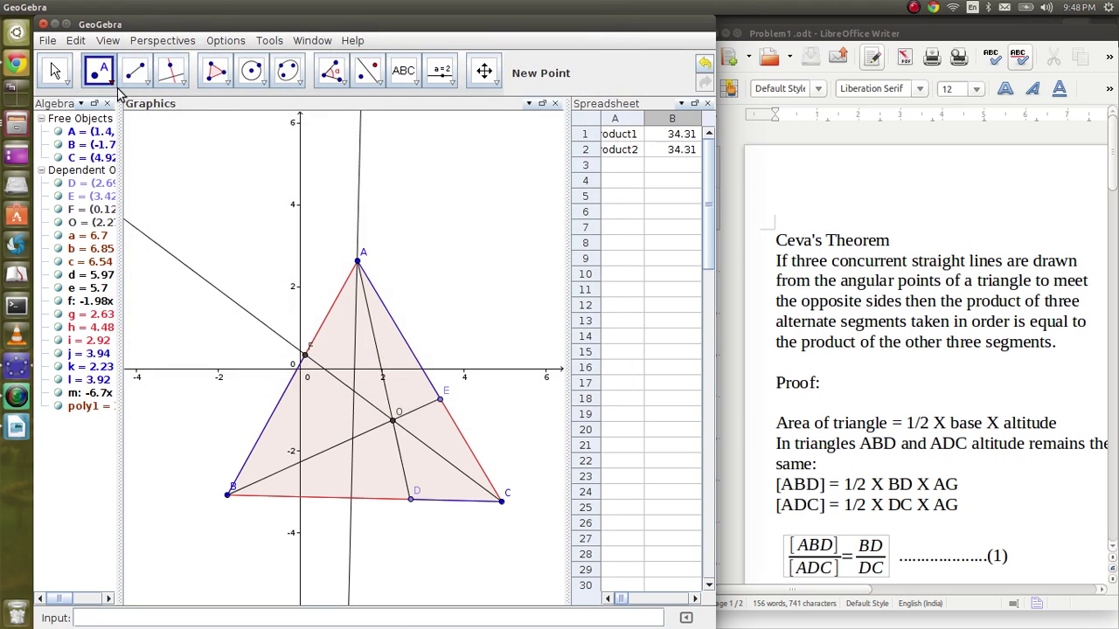
pyautogui.click(352, 498)
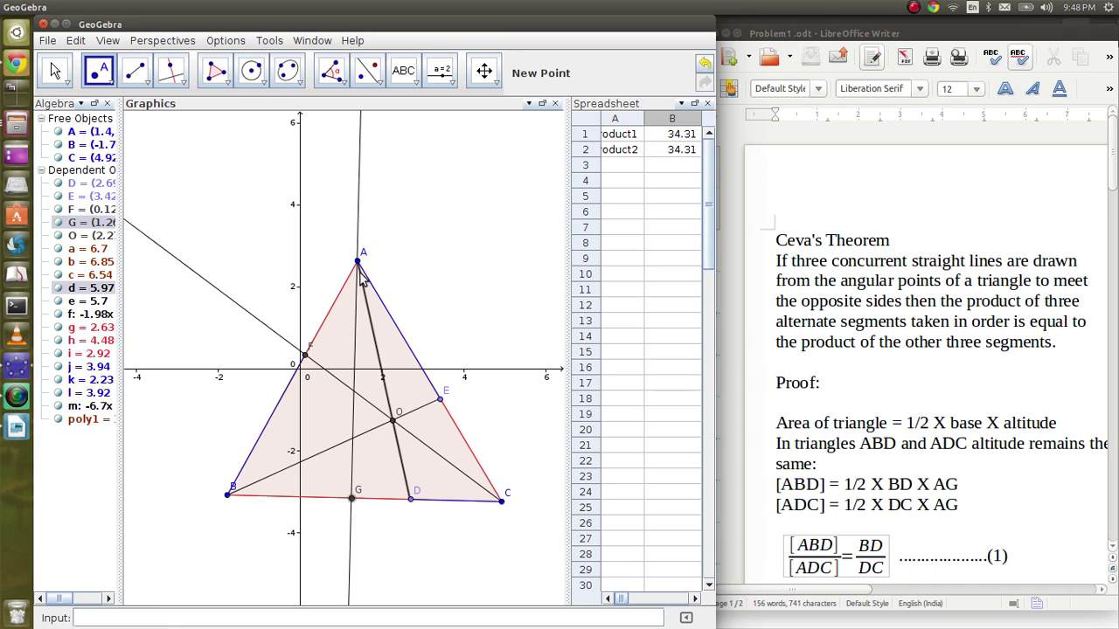
# Step: Scroll the Writer proof down to equations (2), (3) and the [BEC]/[AEB] = CE/EA line
pyautogui.scroll(-2, 820, 459)
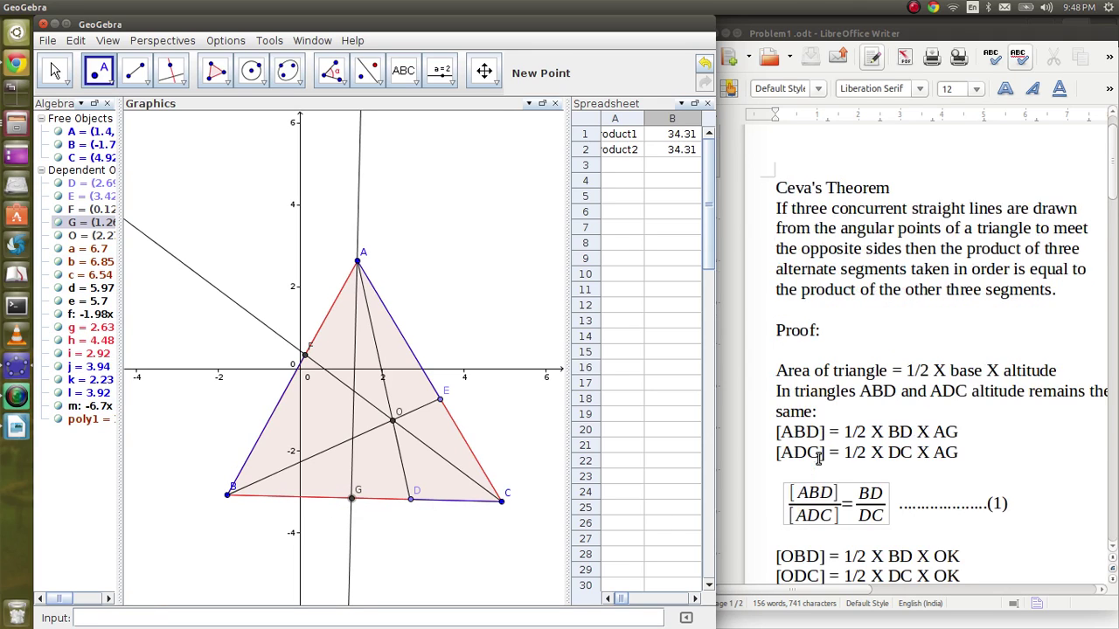
pyautogui.scroll(-2, 820, 459)
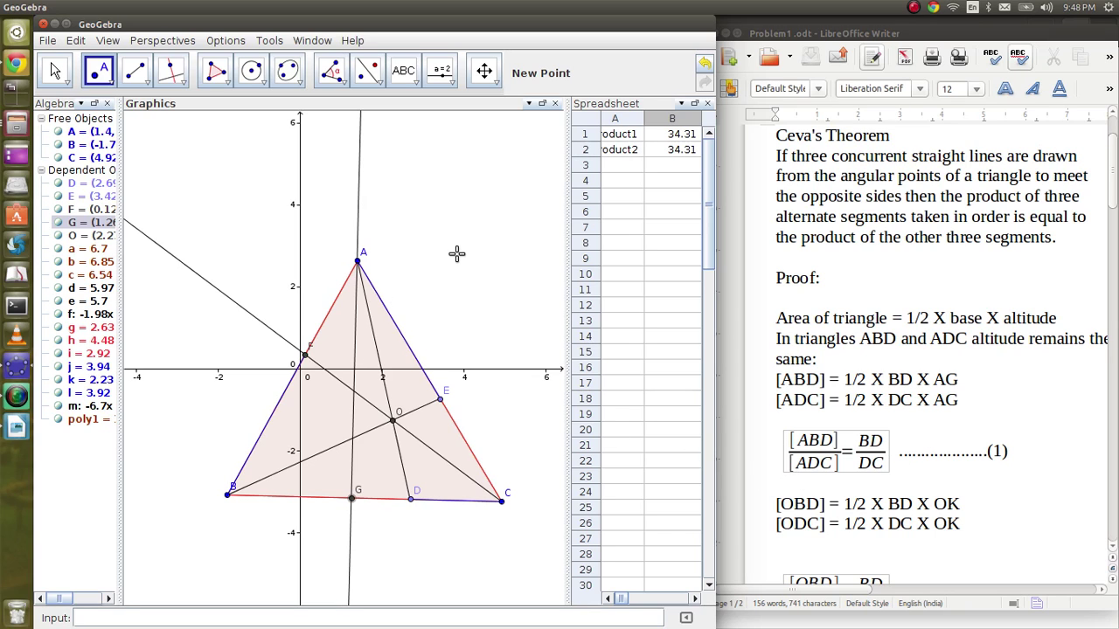
pyautogui.scroll(2, 449, 252)
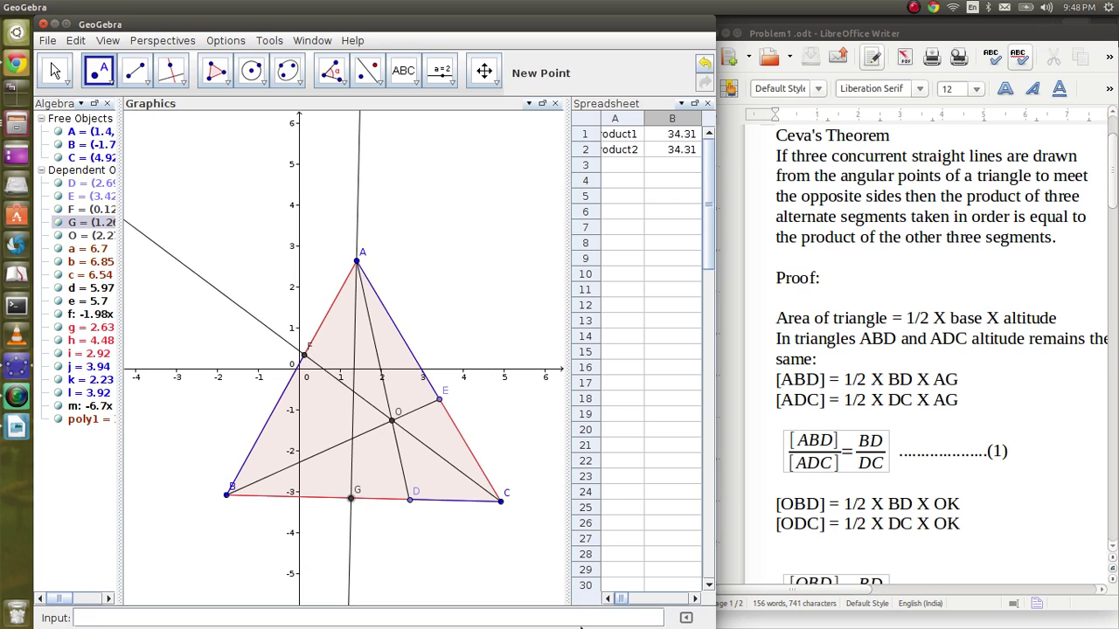
pyautogui.moveTo(1115, 179); pyautogui.dragTo(1116, 251)
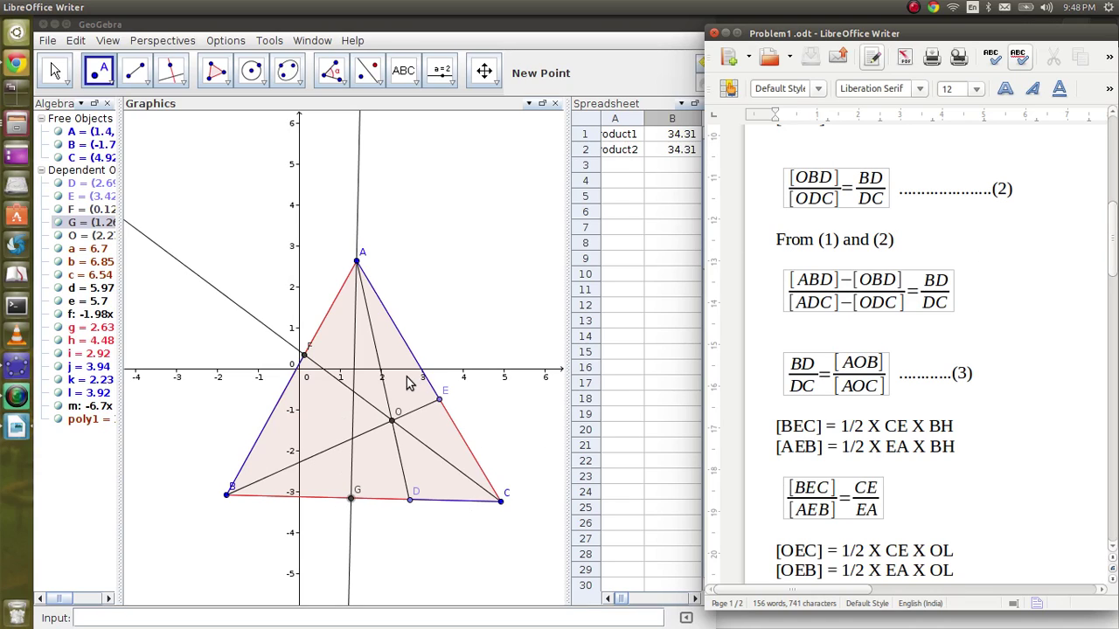
# Step: Undo the stray point H, then delete perpendicular line m from A along with its foot G
pyautogui.click(353, 367)
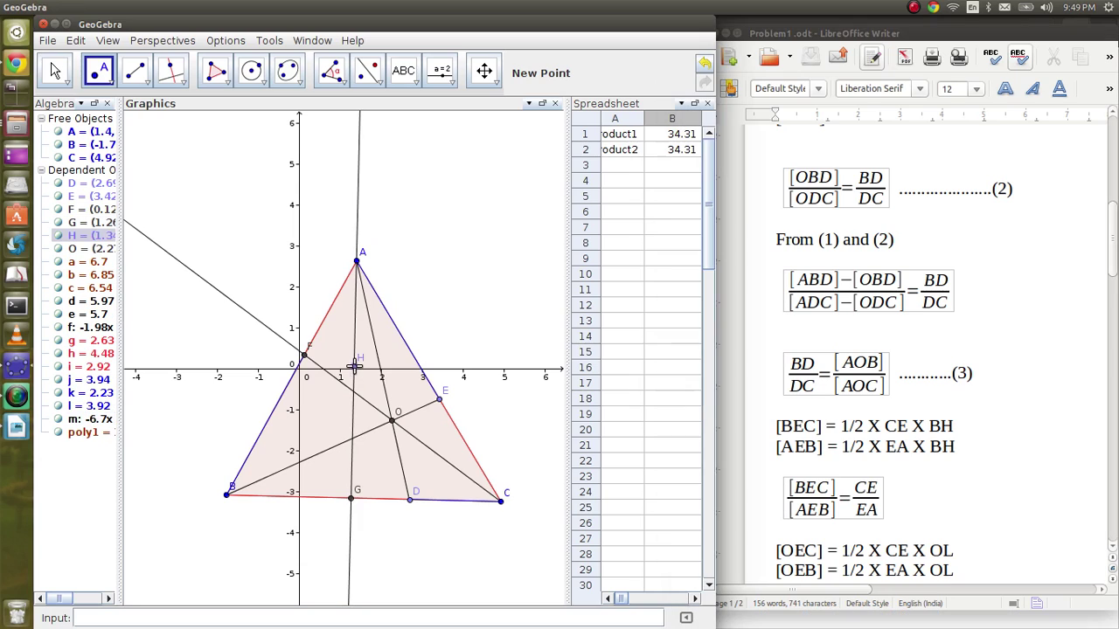
pyautogui.hotkey('ctrl', 'z')
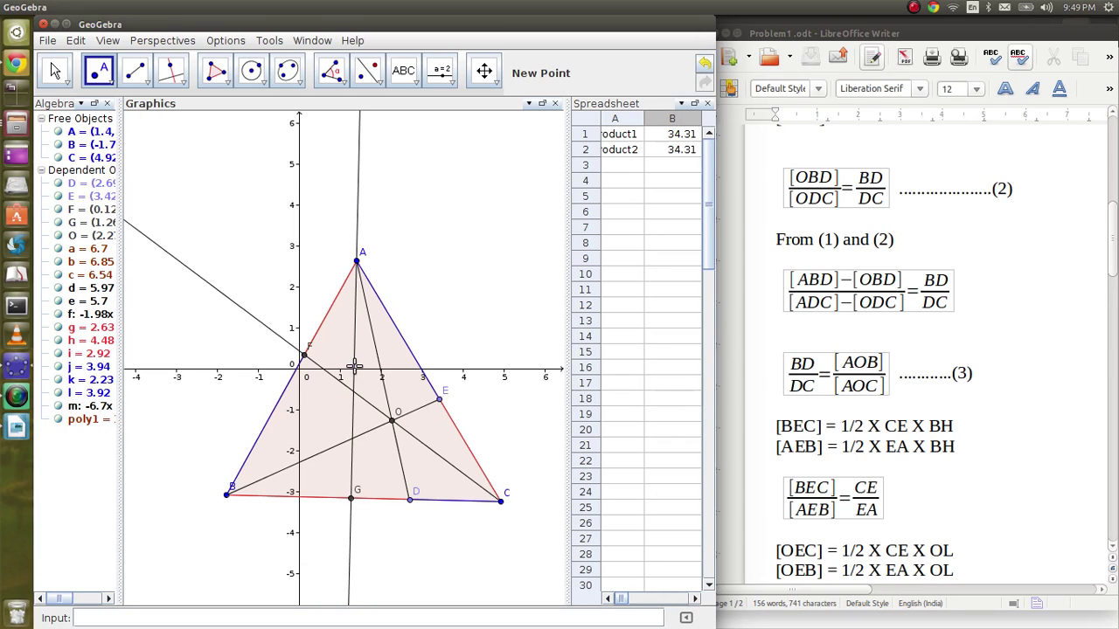
pyautogui.click(46, 73)
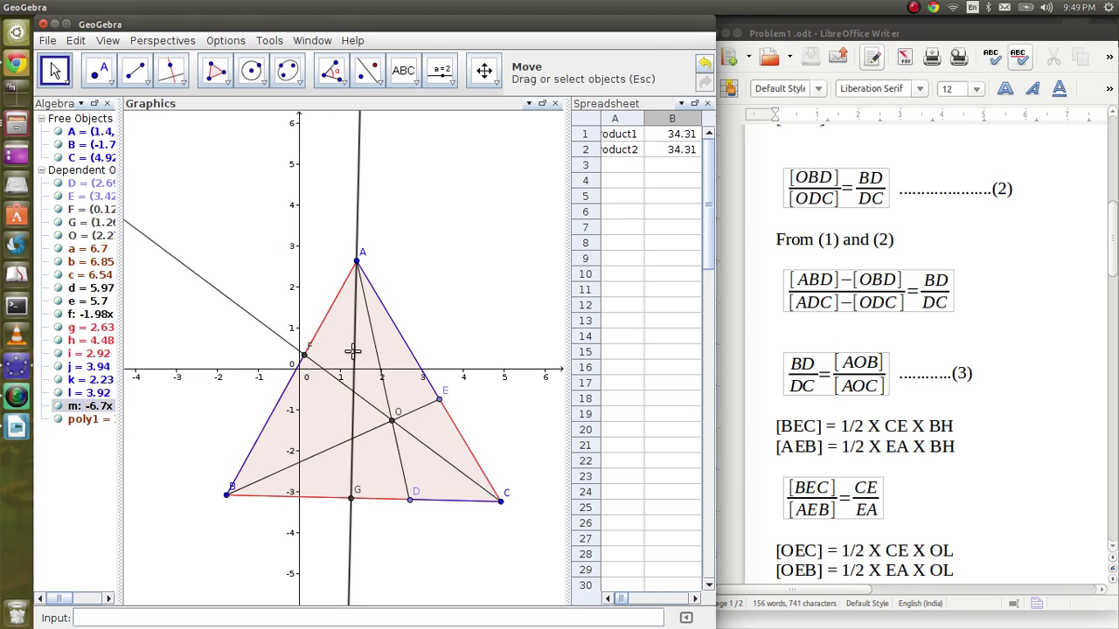
pyautogui.press('Delete')
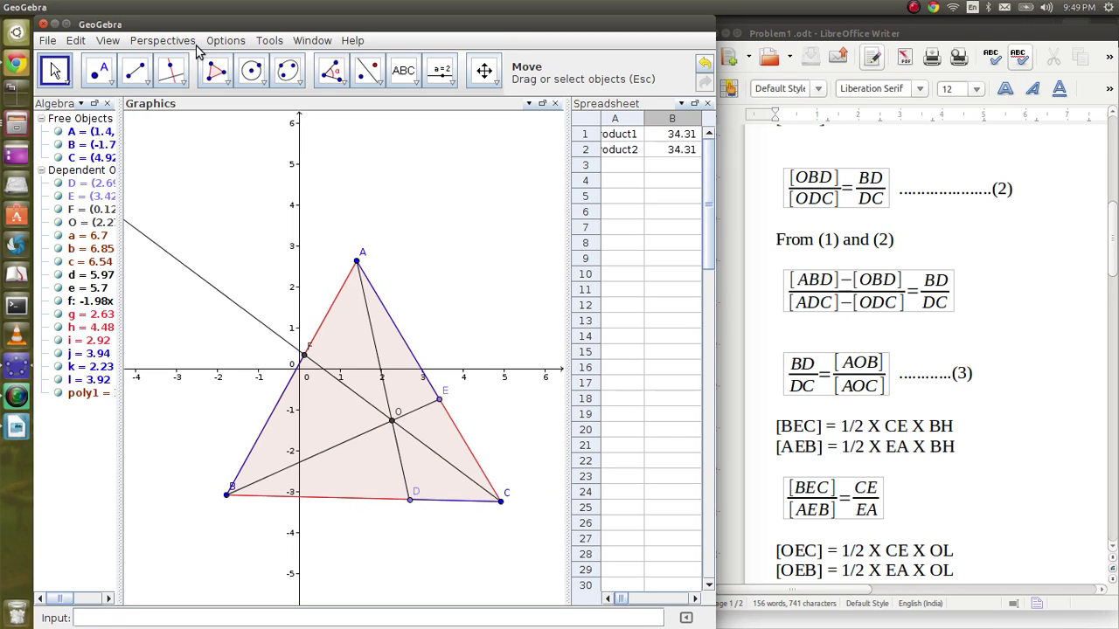
# Step: Draw line m through O perpendicular to side BC and mark its foot on BC as point G
pyautogui.click(168, 85)
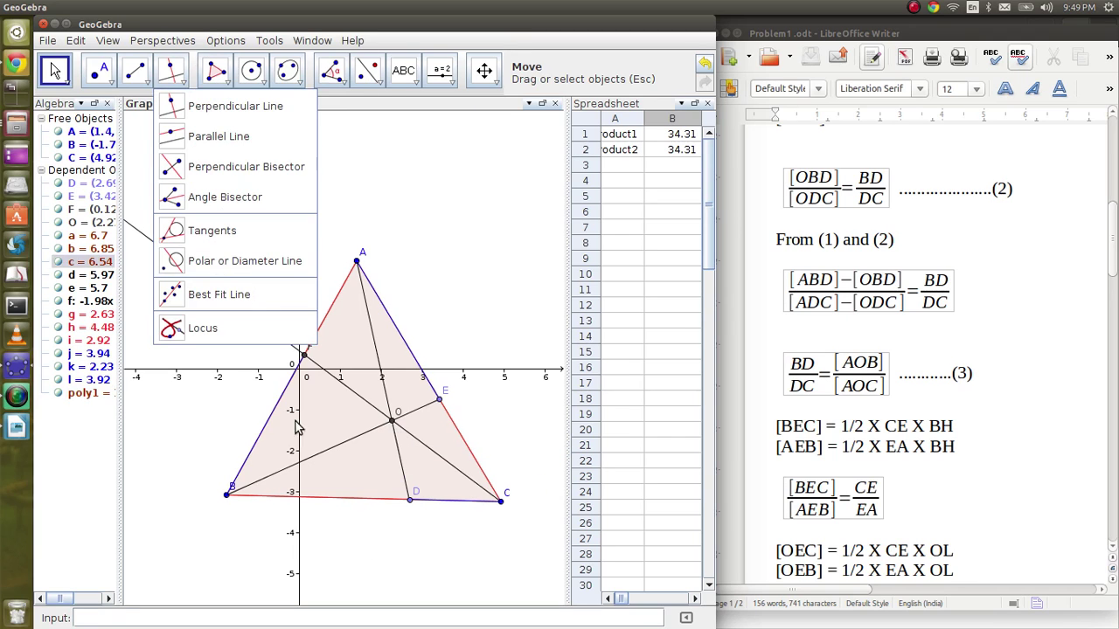
pyautogui.click(175, 105)
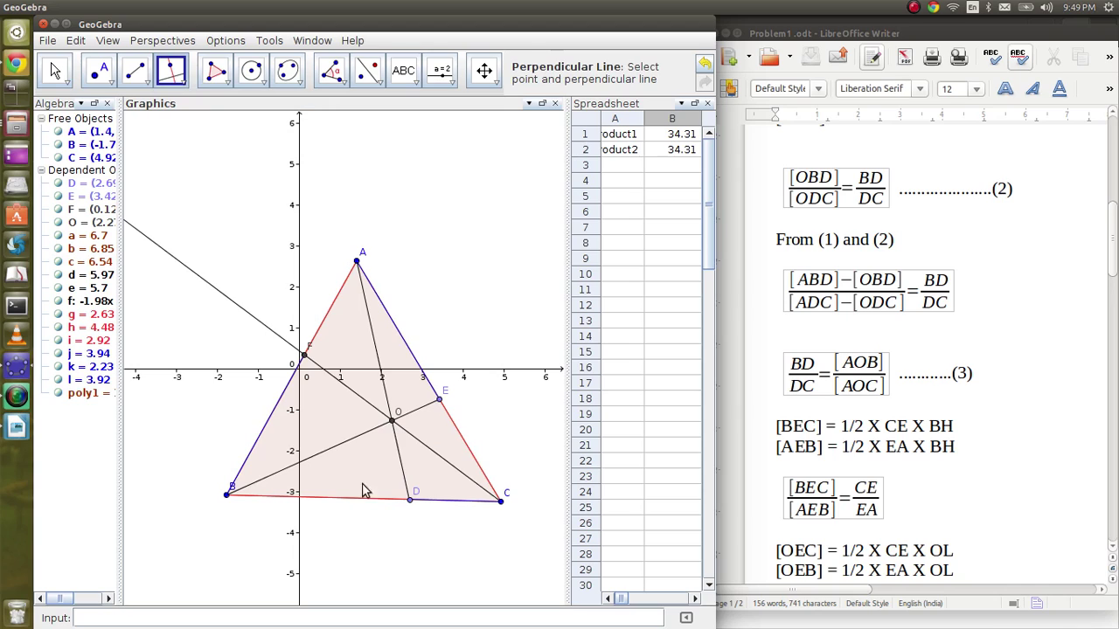
pyautogui.click(391, 423)
pyautogui.click(393, 502)
pyautogui.click(392, 423)
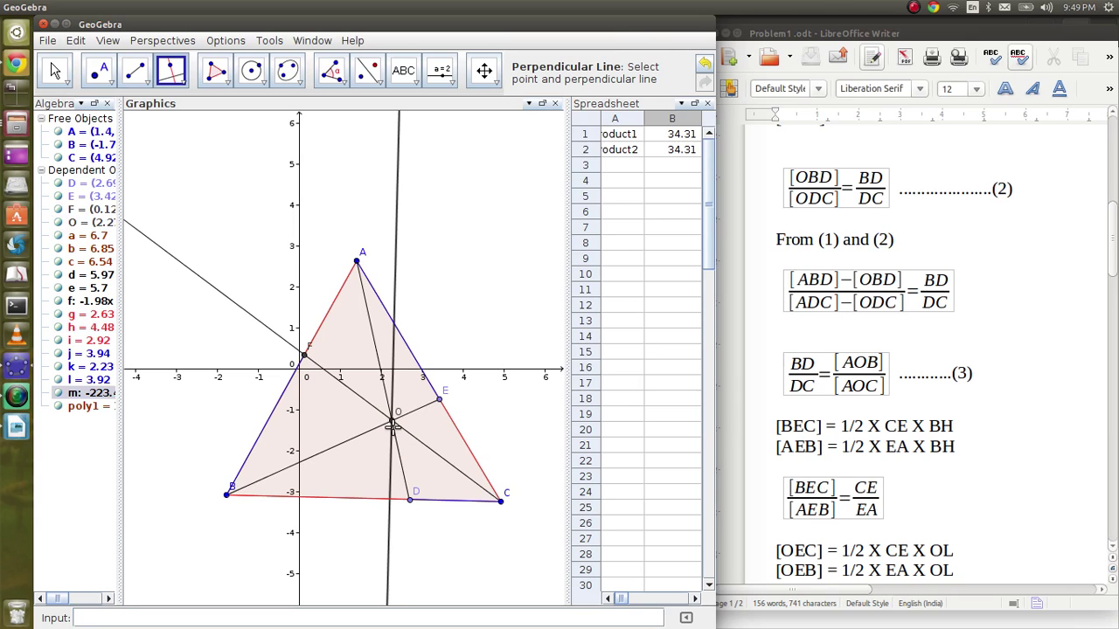
pyautogui.click(93, 79)
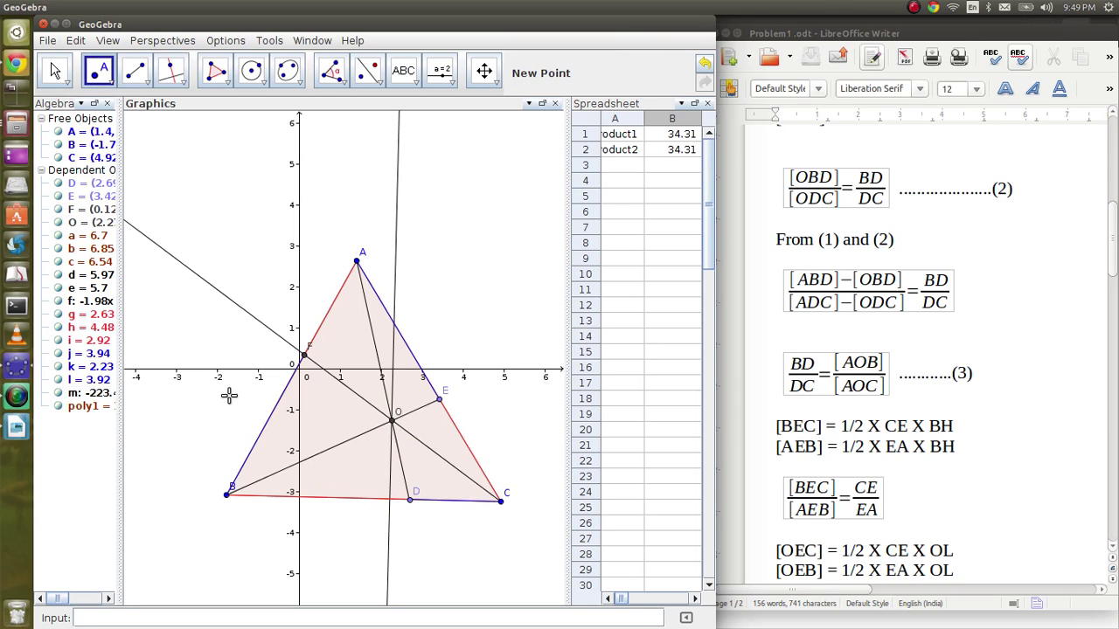
pyautogui.click(391, 500)
# Step: Rename the foot of the perpendicular on BC from G to K in Object Properties
pyautogui.doubleClick(391, 501)
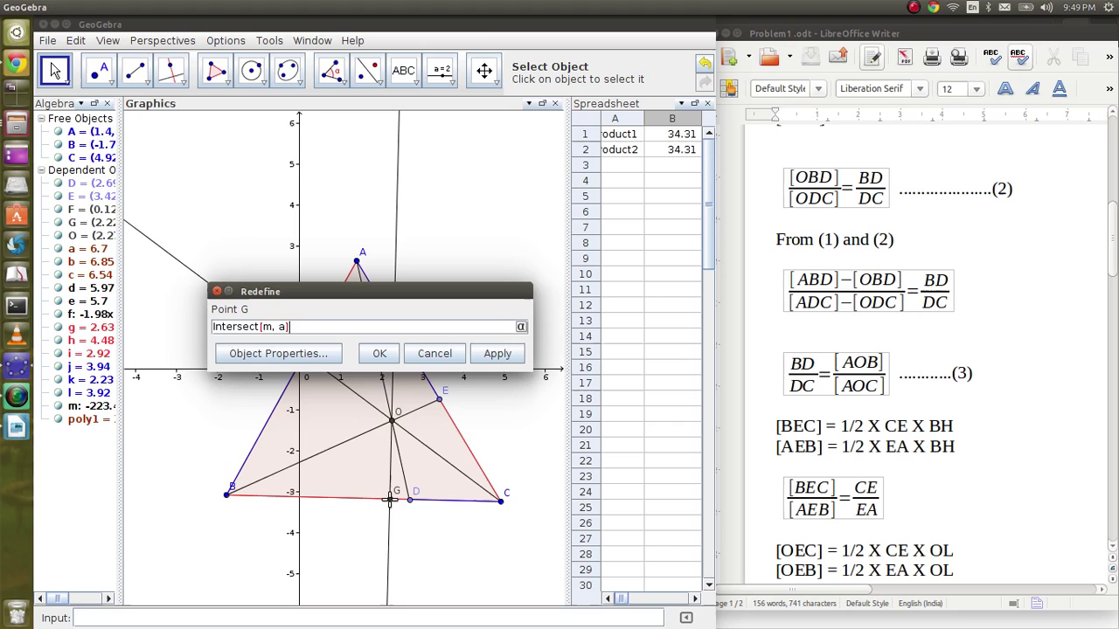
pyautogui.click(274, 355)
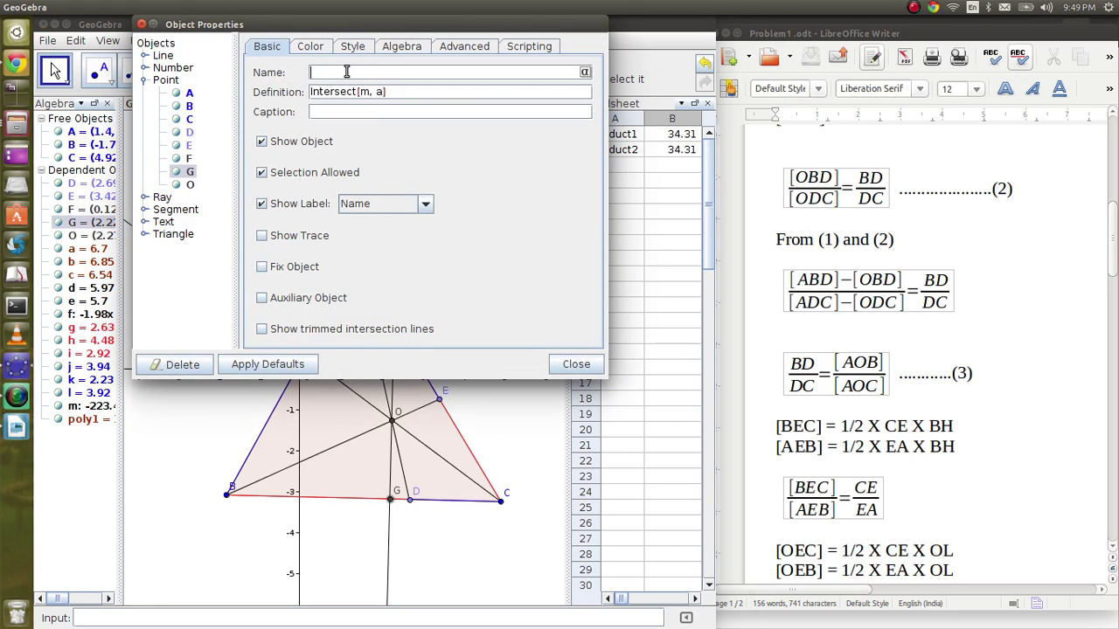
pyautogui.click(576, 365)
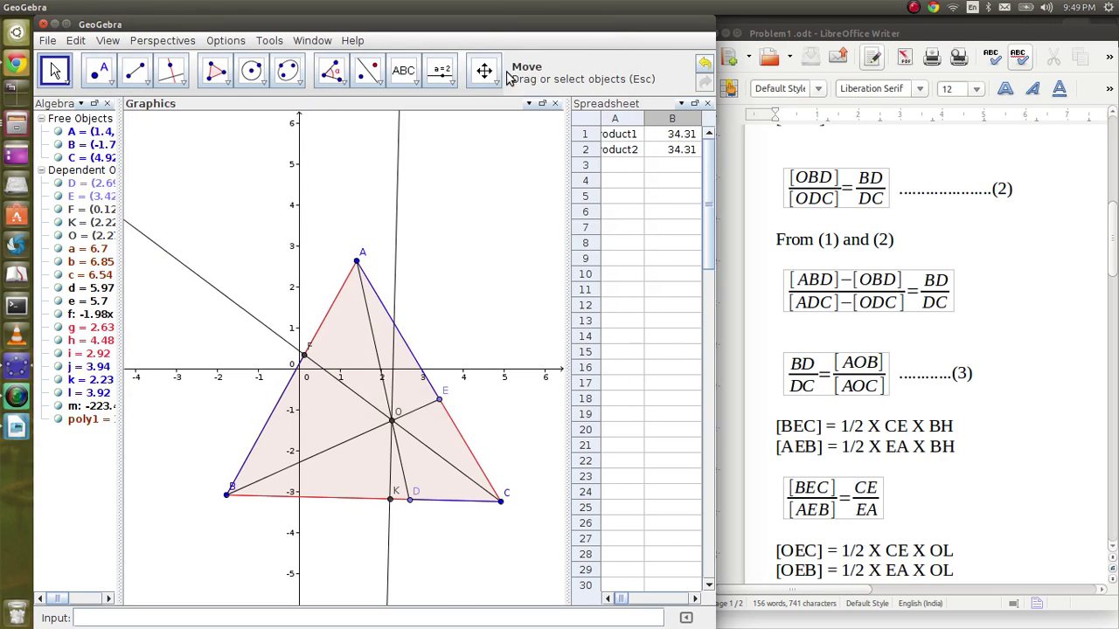
pyautogui.click(337, 496)
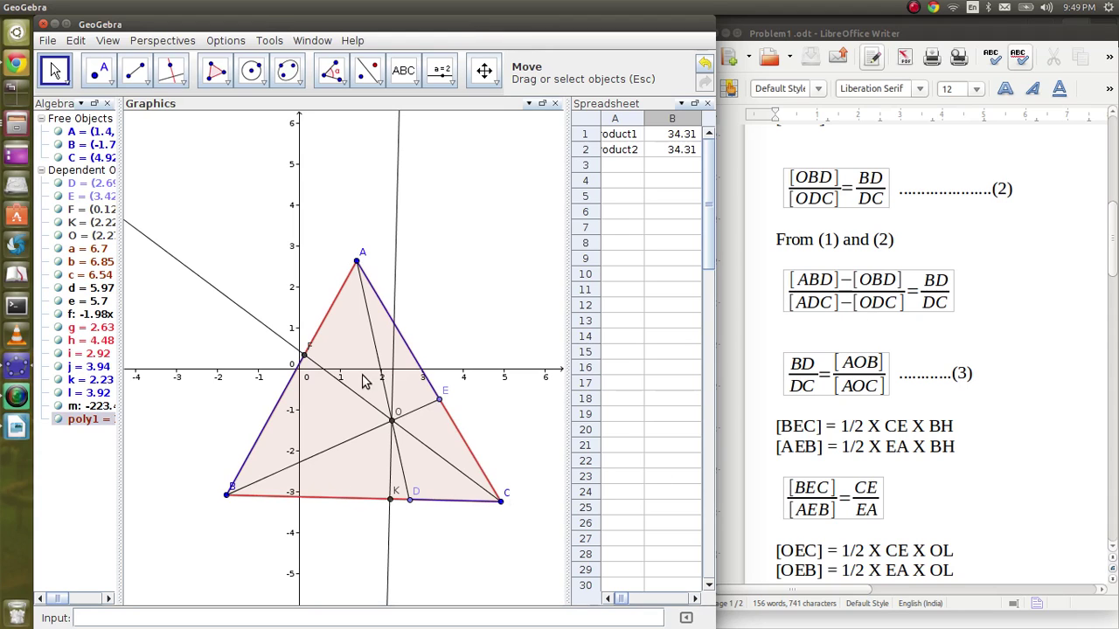
pyautogui.click(239, 544)
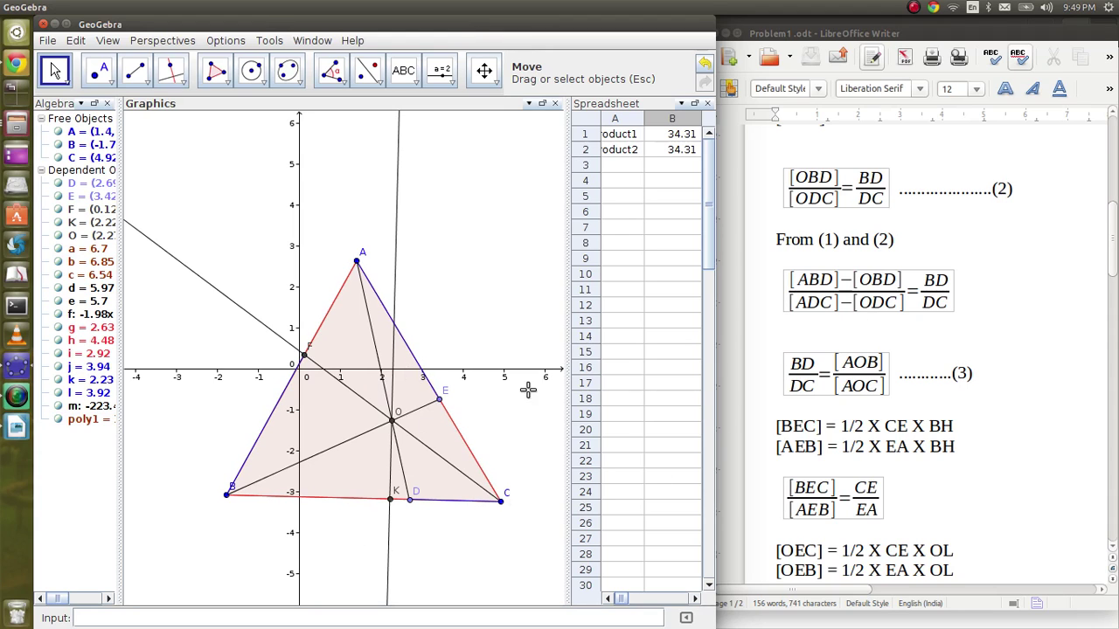
# Step: Scroll the Writer proof to equations (1)–(3), showing [OBD] = 1/2 × BD × OK and [ODC] = 1/2 × DC × OK
pyautogui.click(1111, 219)
pyautogui.scroll(1, 1113, 222)
pyautogui.scroll(3, 1113, 222)
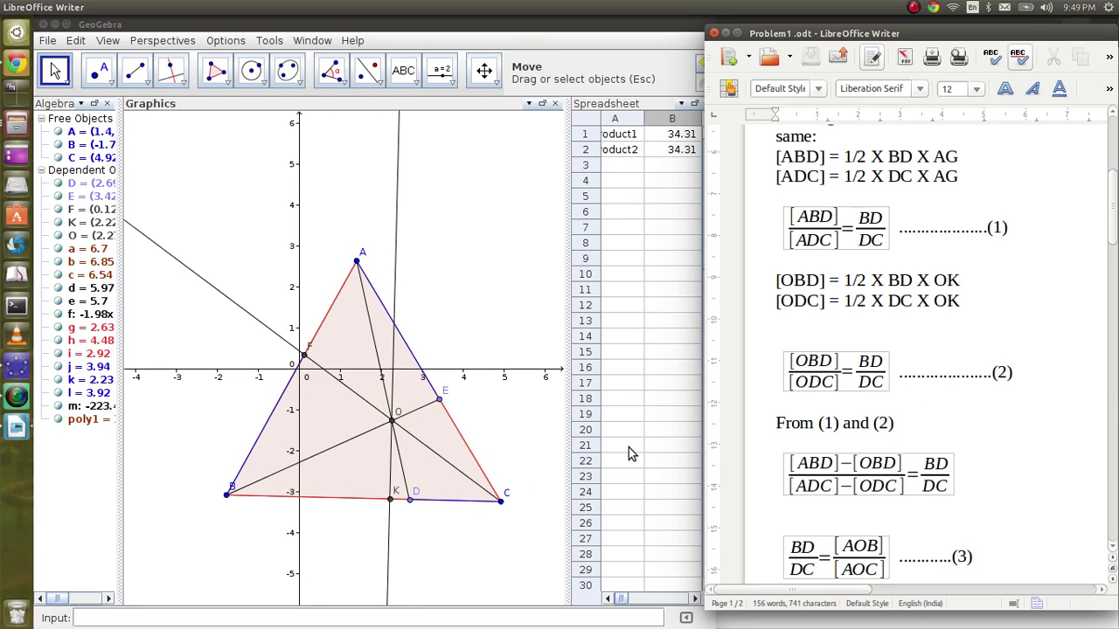
pyautogui.scroll(-2, 743, 371)
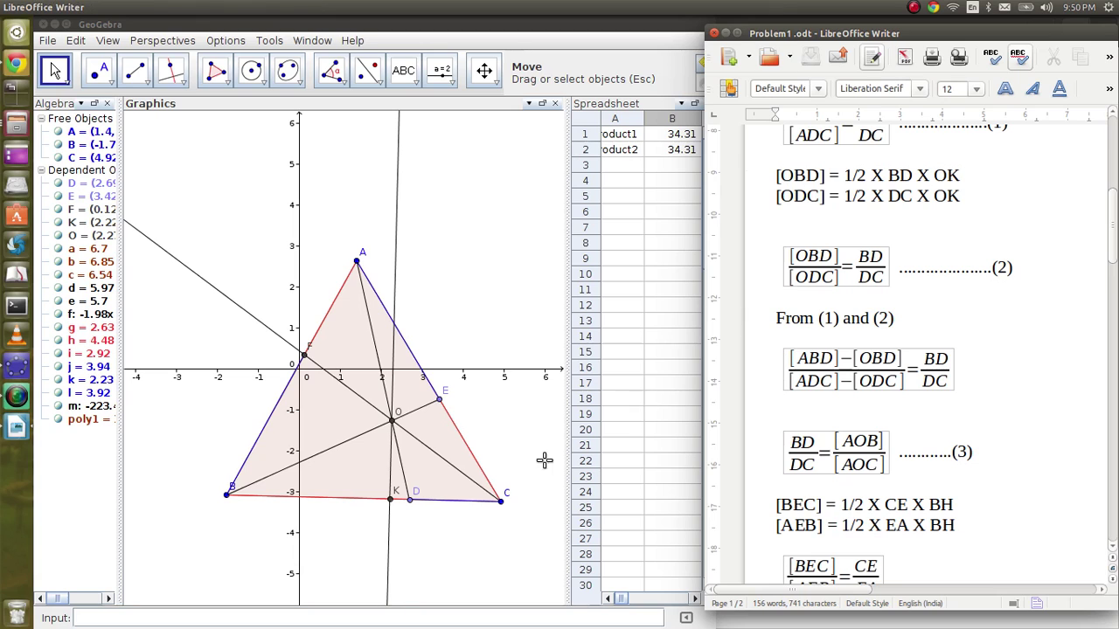
pyautogui.scroll(1, 1112, 234)
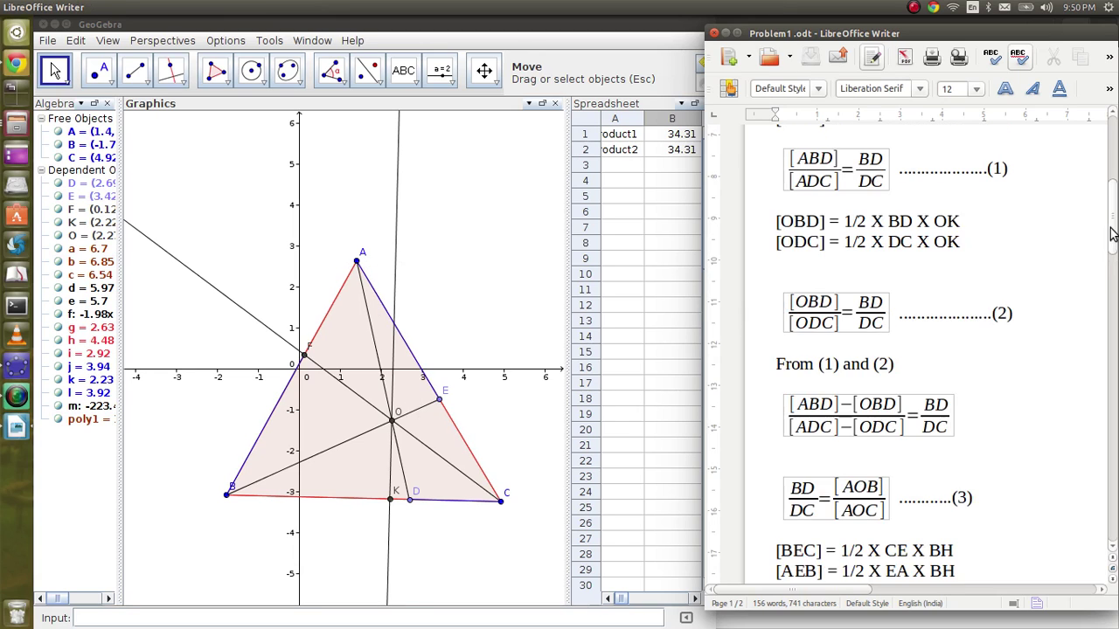
pyautogui.scroll(2, 1040, 236)
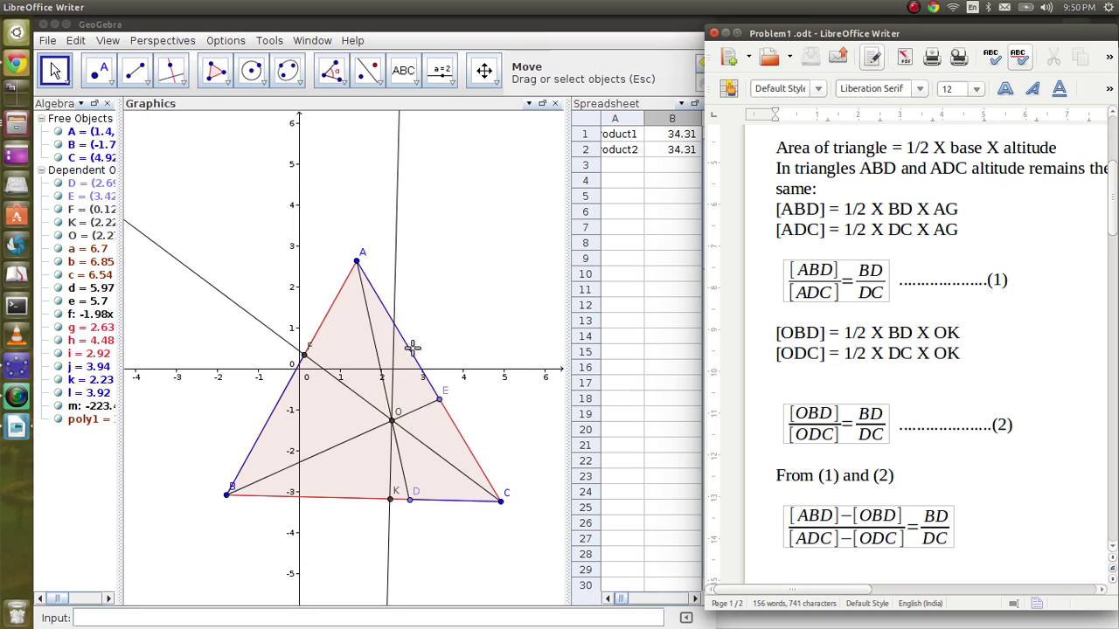
pyautogui.scroll(-1, 922, 426)
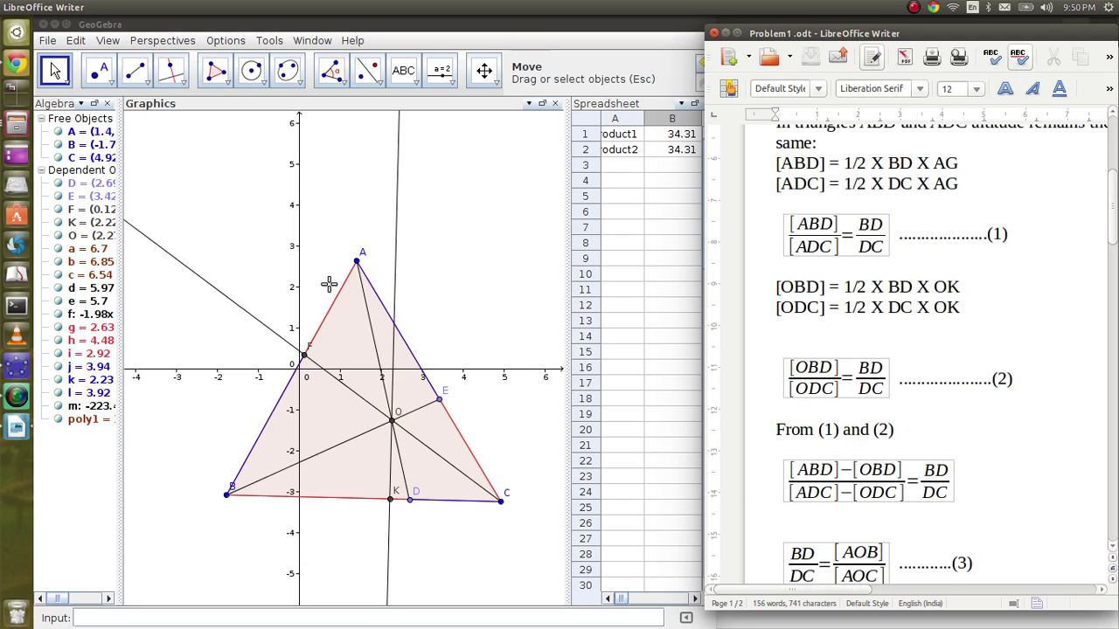
pyautogui.scroll(-1, 909, 349)
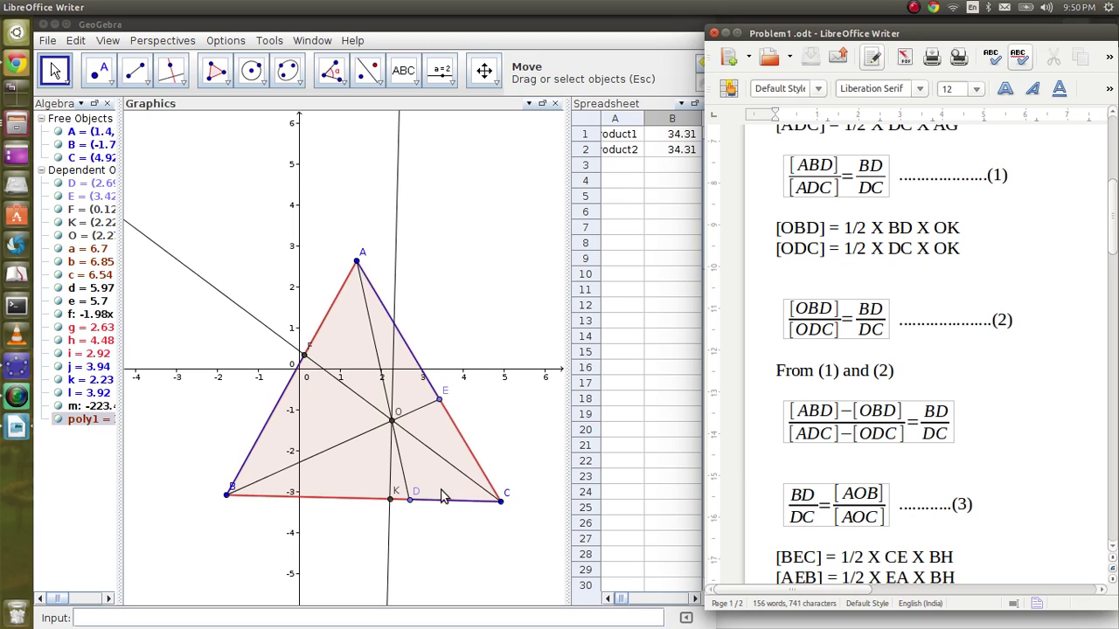
# Step: Delete the old perpendicular, draw one from B to side CA, and mark its foot on CA
pyautogui.click(393, 469)
pyautogui.press('Delete')
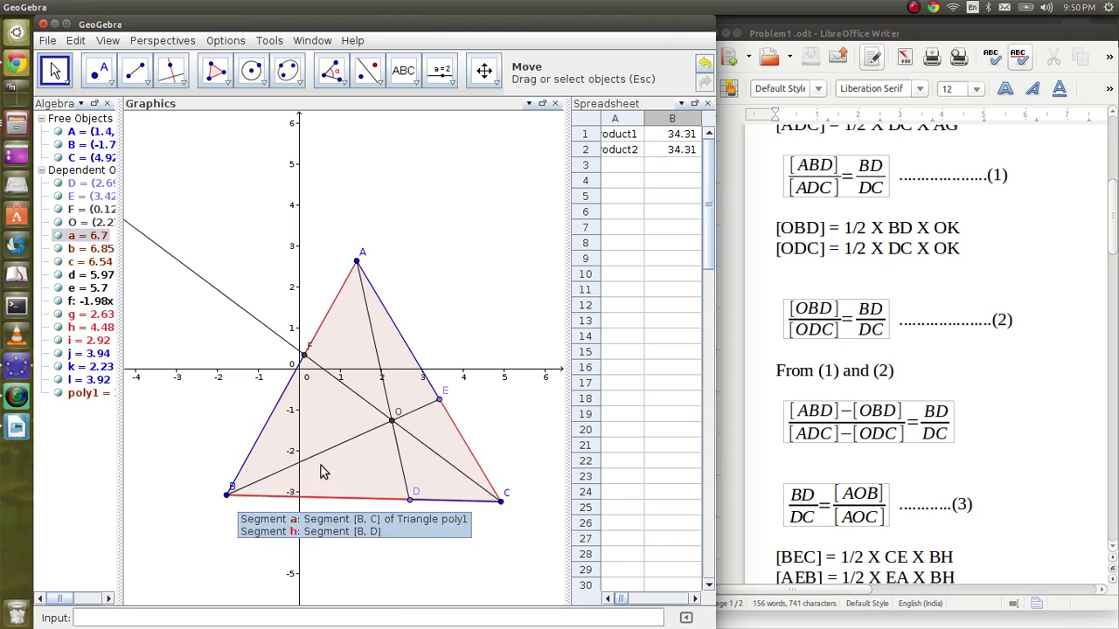
pyautogui.click(173, 70)
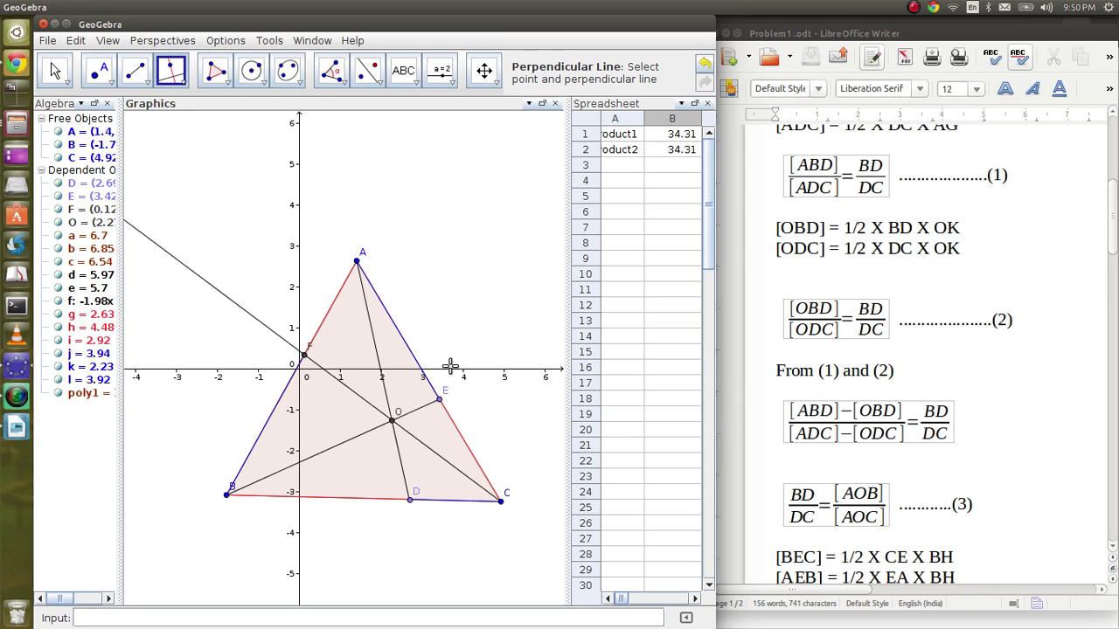
pyautogui.click(451, 414)
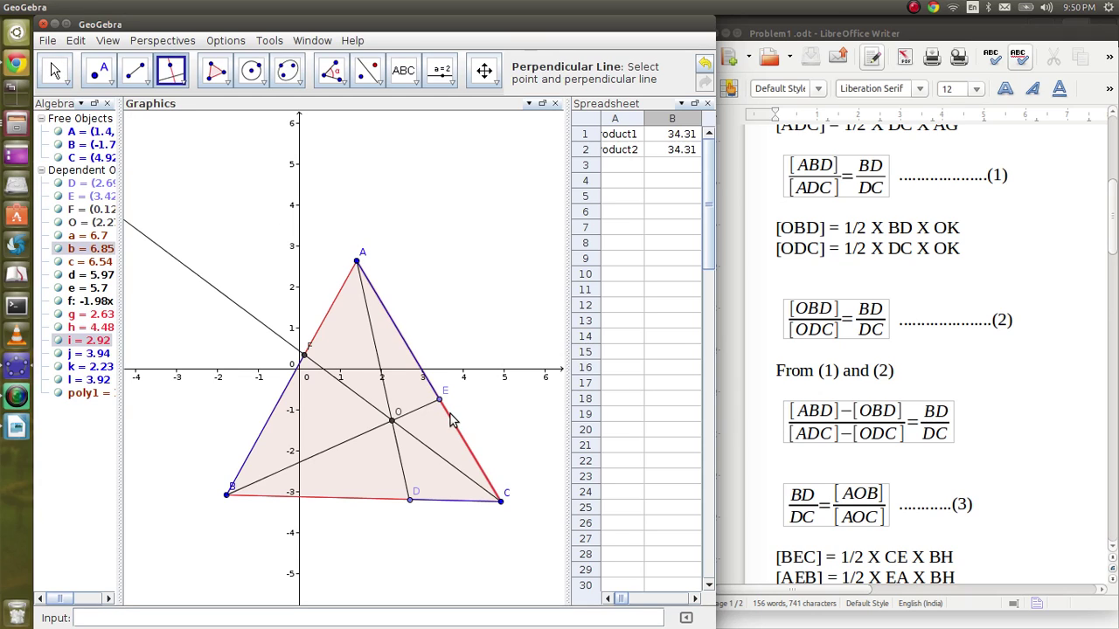
pyautogui.click(234, 495)
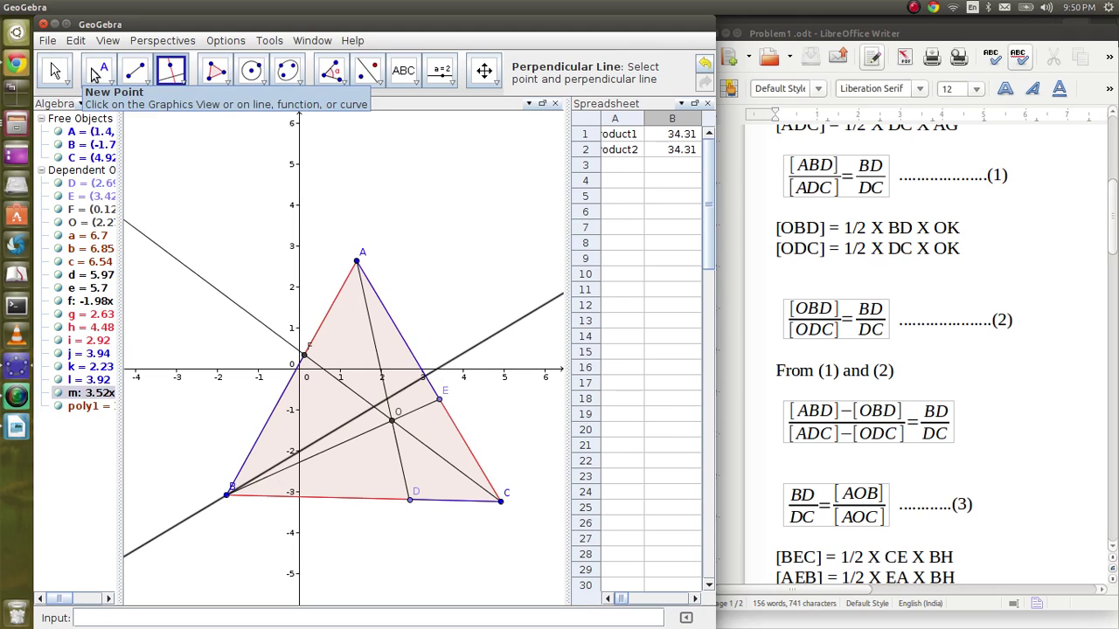
pyautogui.click(98, 72)
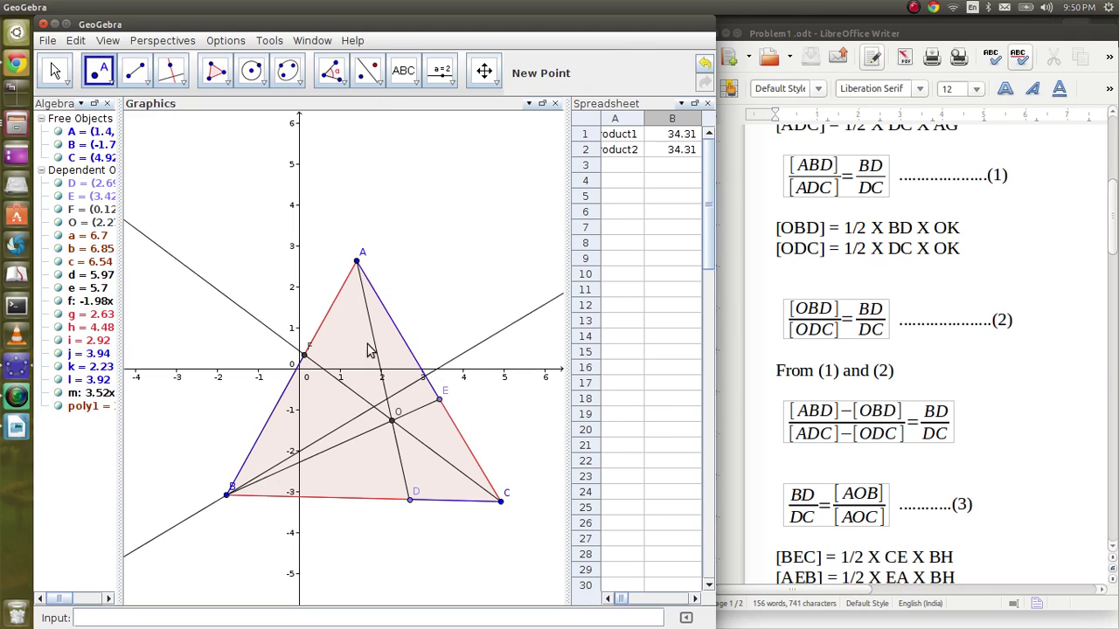
pyautogui.click(425, 378)
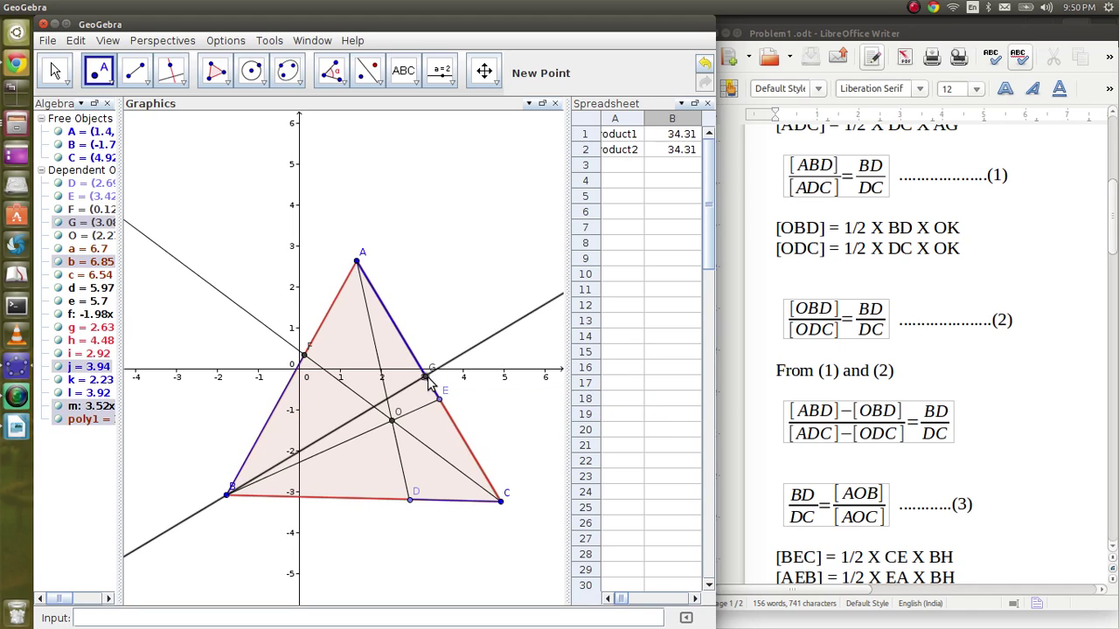
# Step: Rename the new foot point on CA from G to H
pyautogui.doubleClick(426, 378)
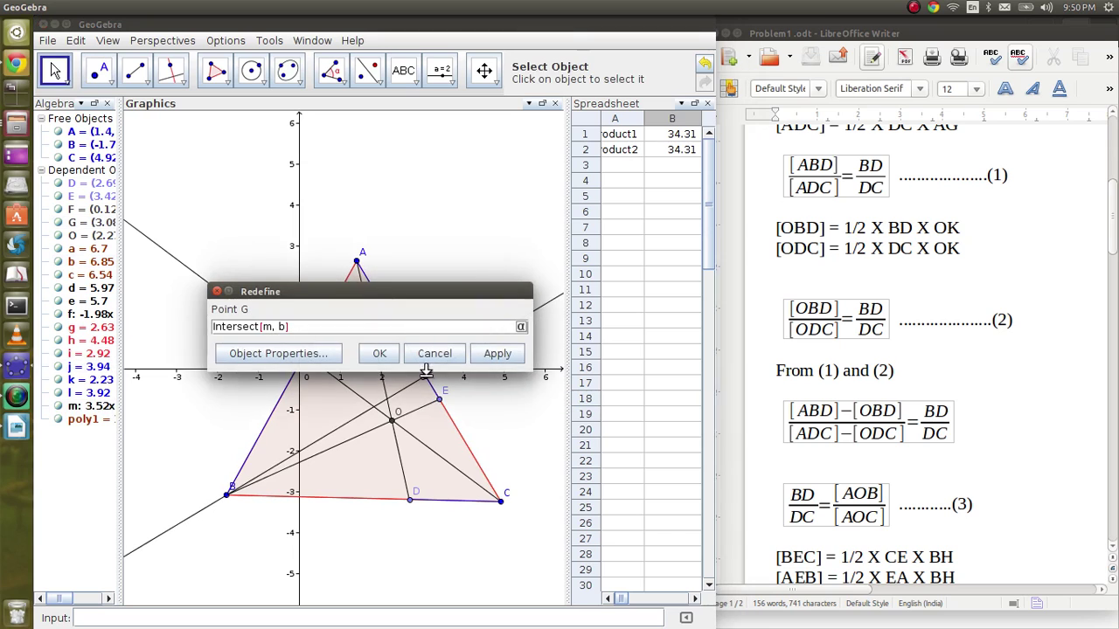
pyautogui.click(339, 354)
pyautogui.click(345, 70)
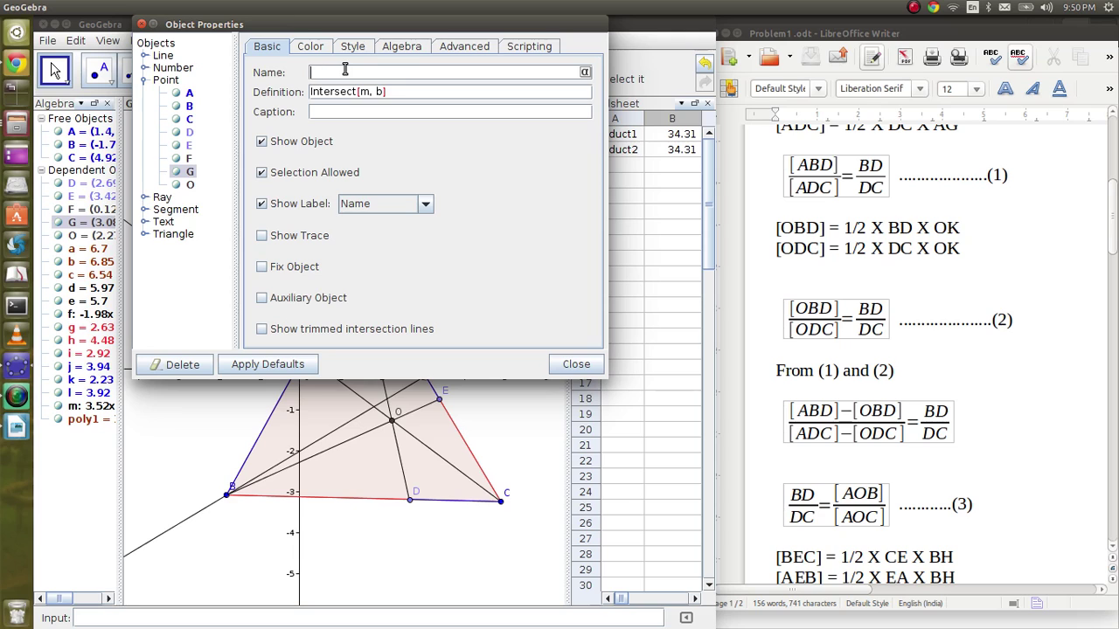
pyautogui.write('H')
pyautogui.click(580, 365)
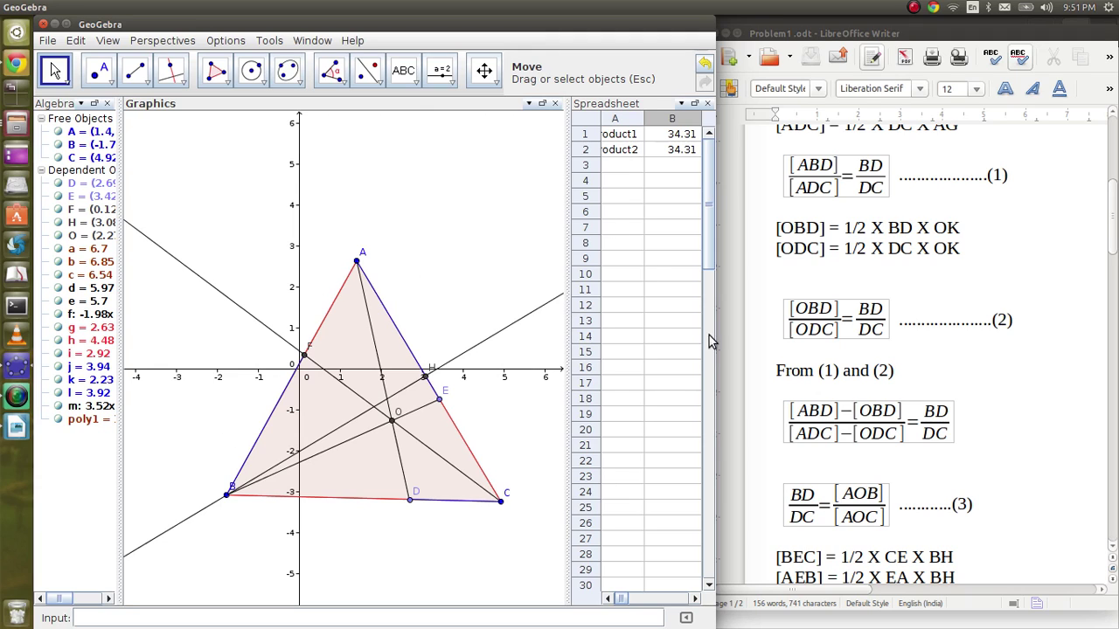
# Step: Scroll the Writer proof to page 2, showing equation (4) and the [AFC]/[BFC] = AF/FB step
pyautogui.scroll(-1, 940, 384)
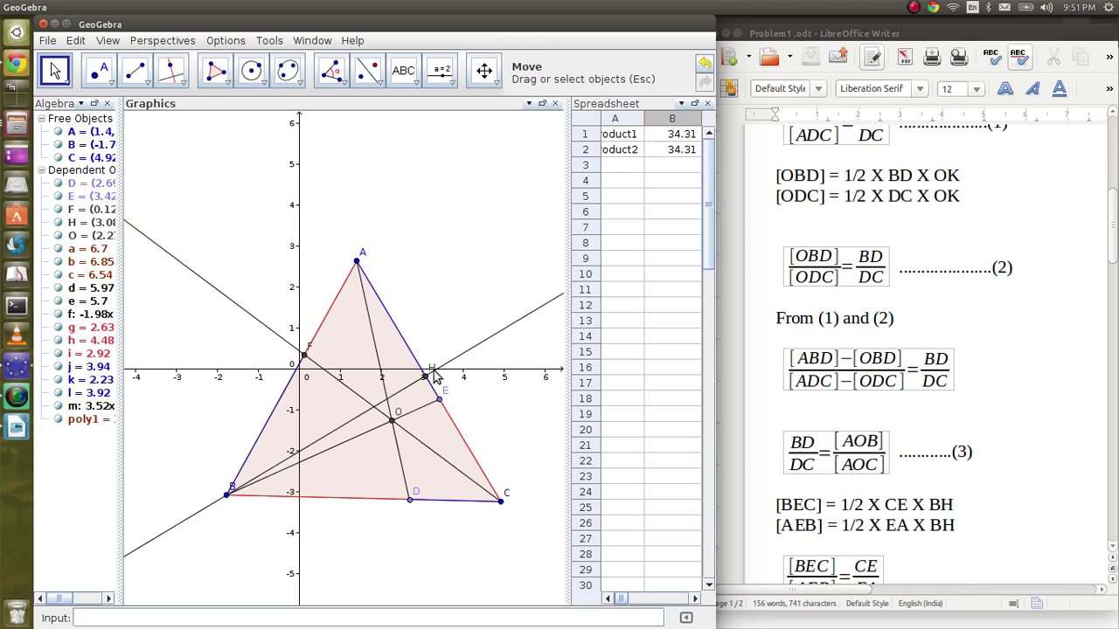
pyautogui.scroll(-3, 809, 468)
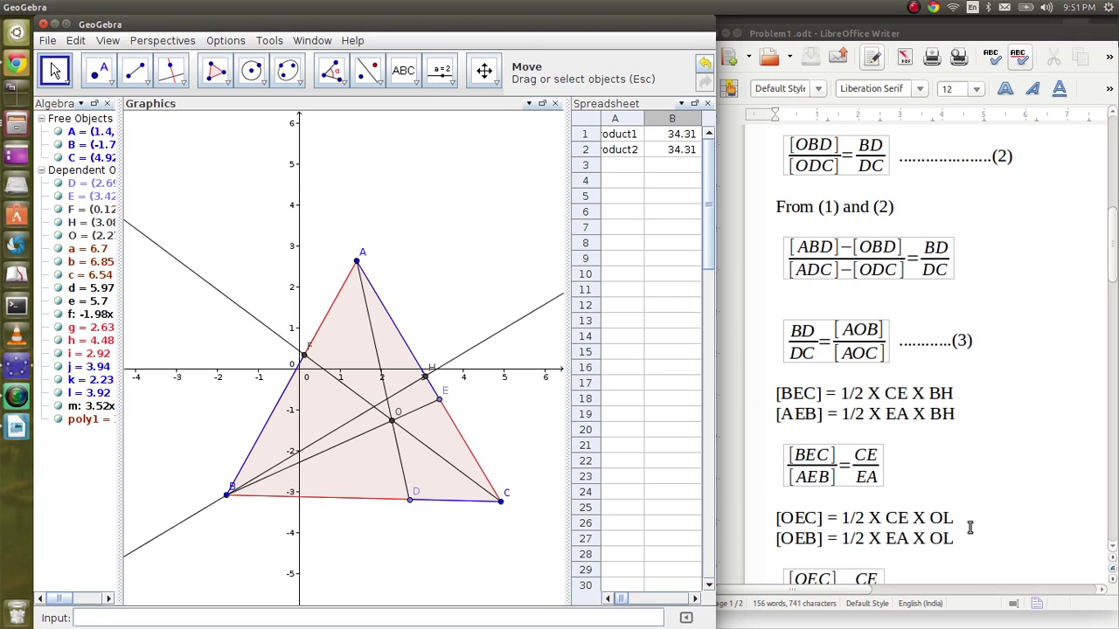
pyautogui.click(309, 442)
pyautogui.scroll(-3, 954, 479)
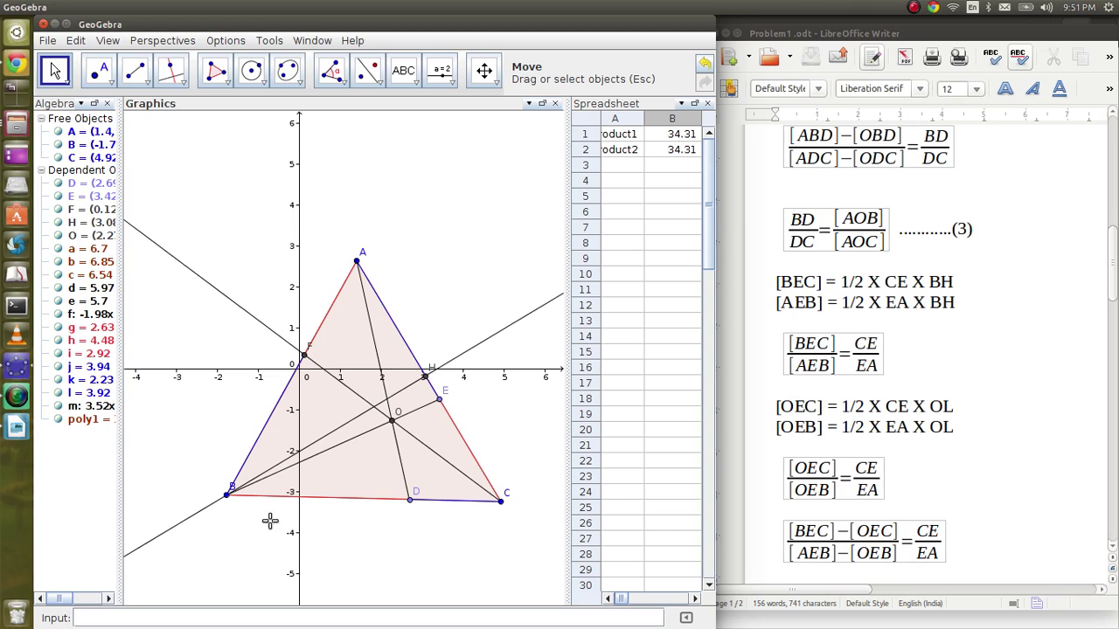
pyautogui.scroll(-1, 1023, 433)
pyautogui.scroll(-12, 799, 510)
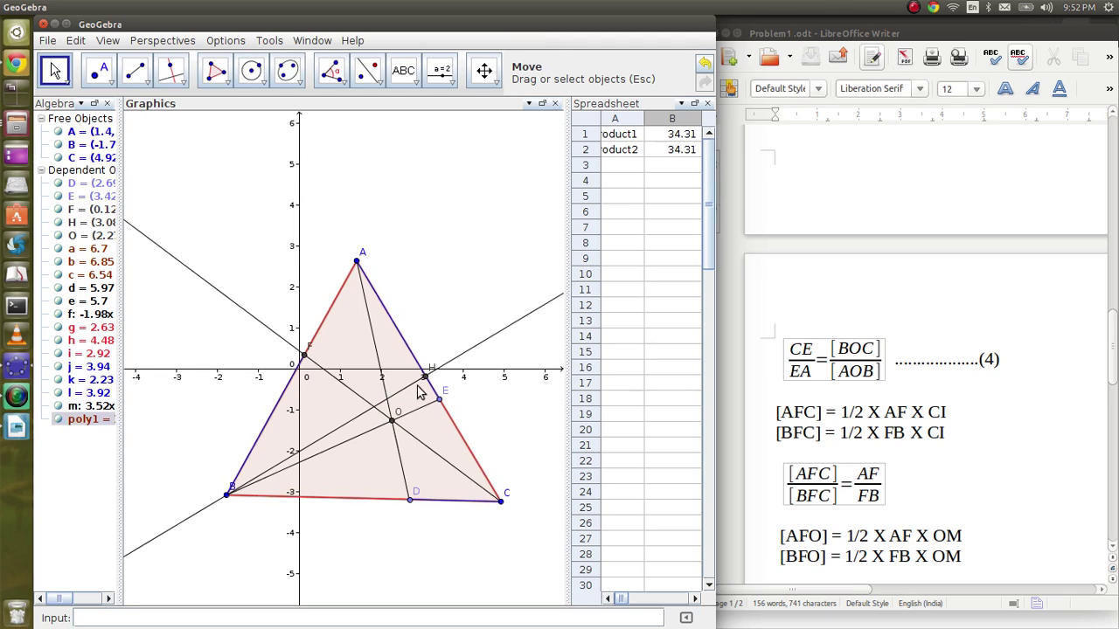
# Step: Delete the perpendicular through B, draw one from C to side AB, and mark its foot on AB
pyautogui.click(464, 361)
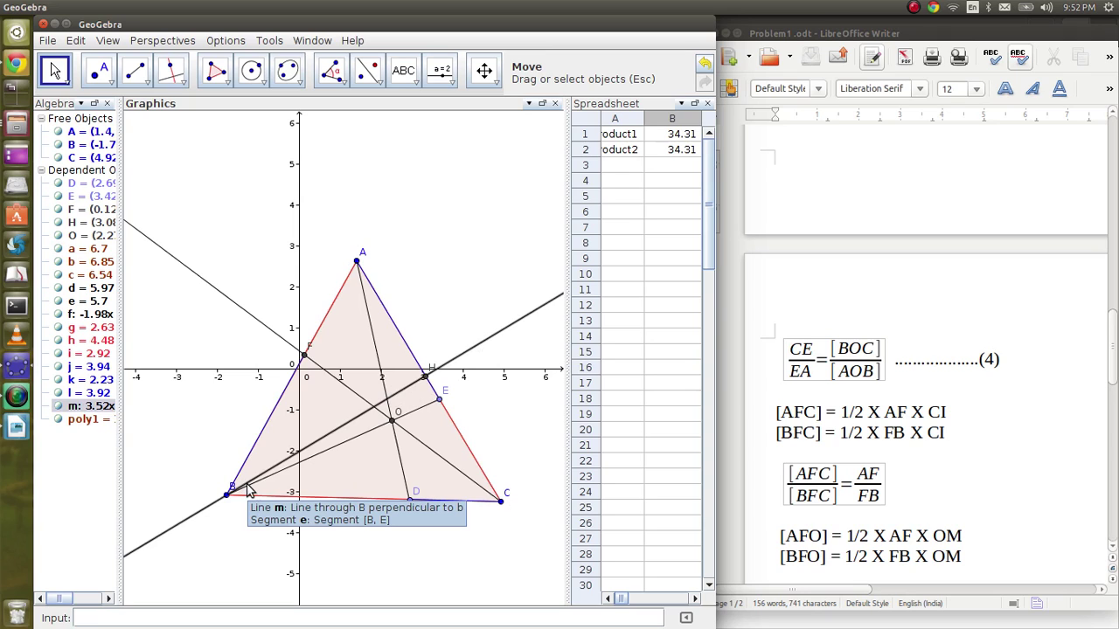
pyautogui.press('Delete')
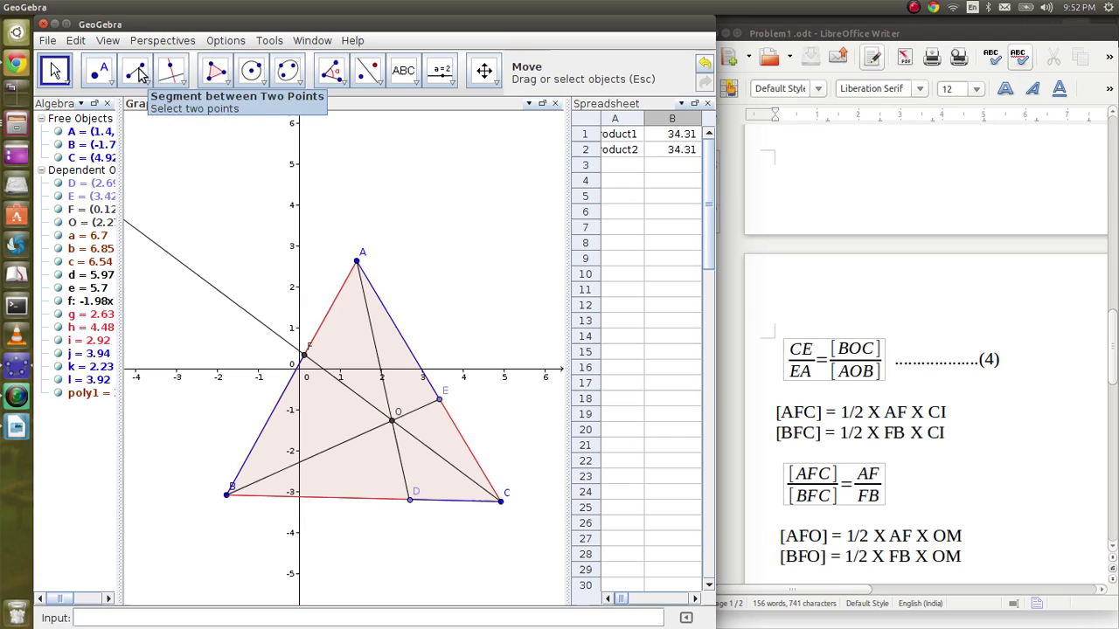
pyautogui.click(171, 70)
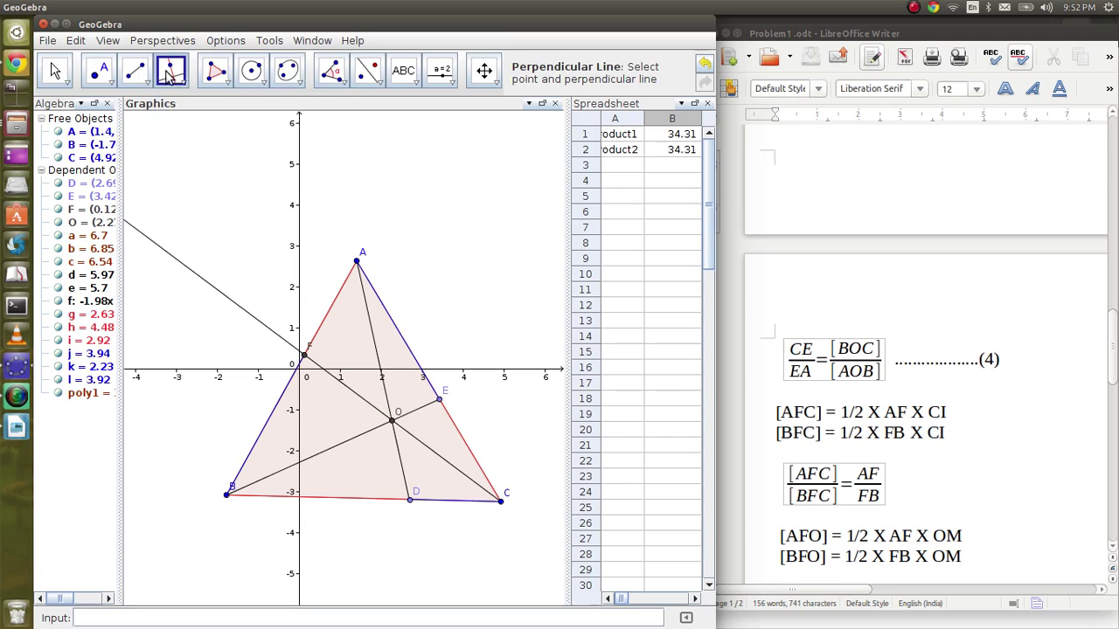
pyautogui.click(501, 501)
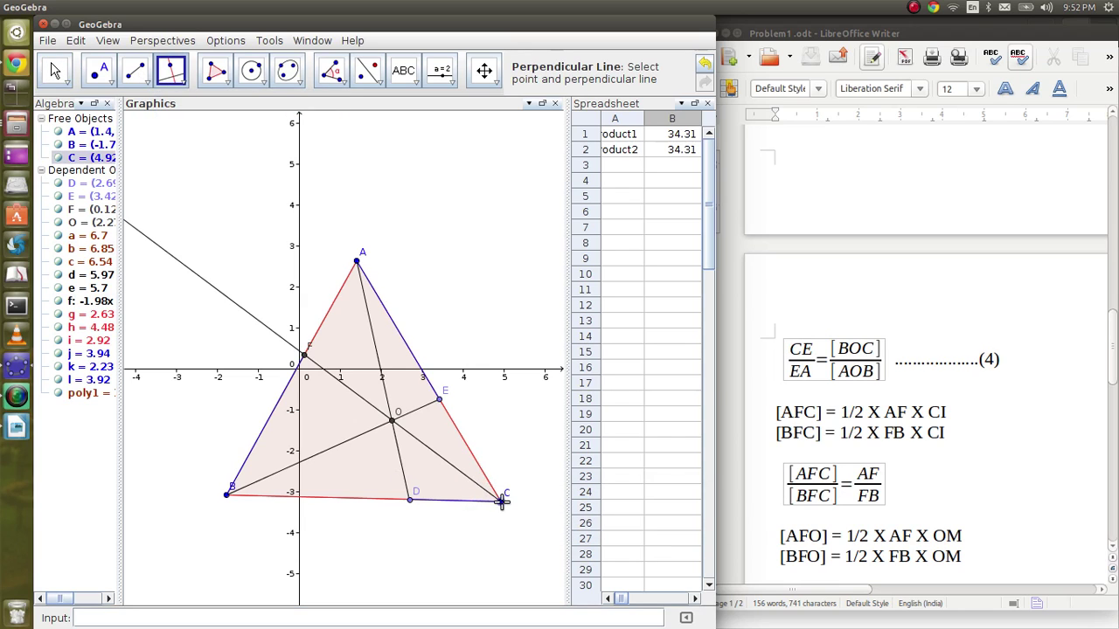
pyautogui.click(294, 377)
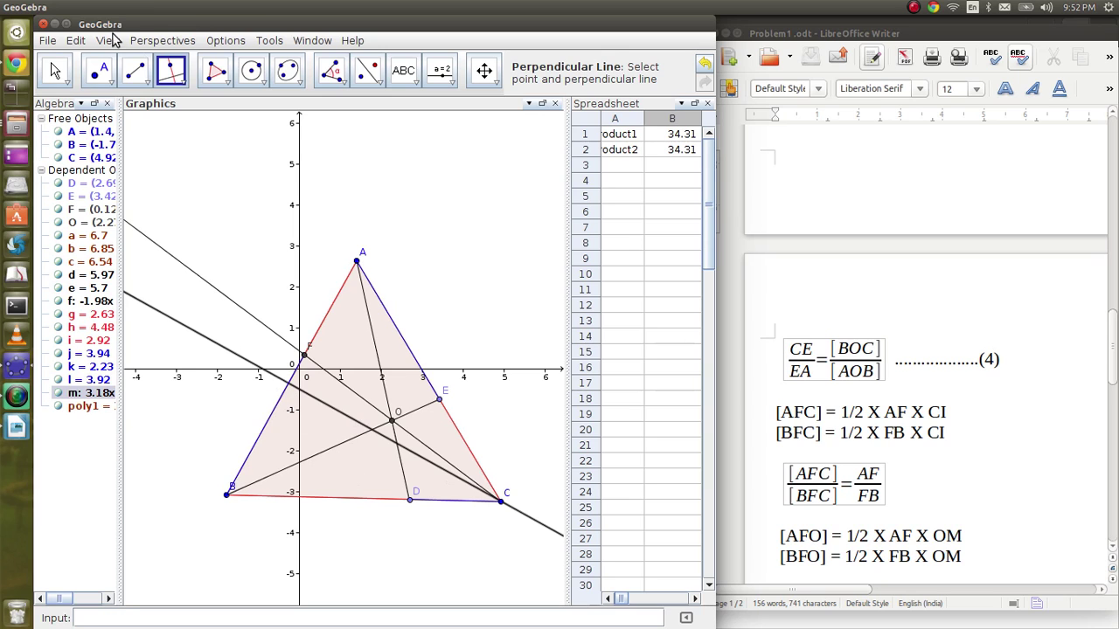
pyautogui.click(99, 70)
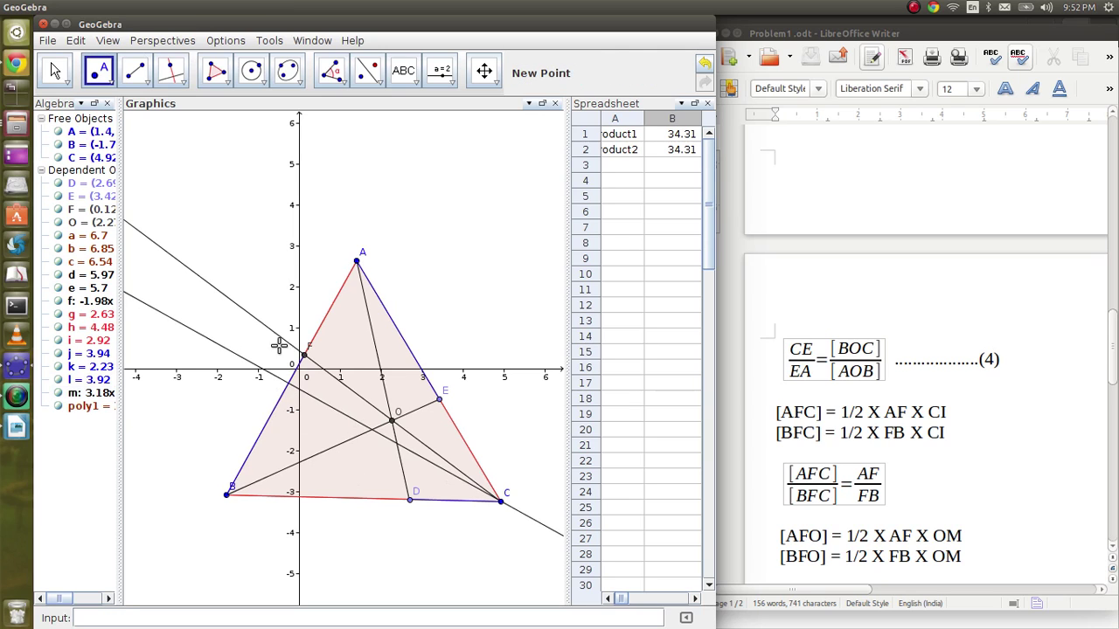
pyautogui.click(291, 390)
# Step: Open the new foot point's Object Properties to rename it to I
pyautogui.doubleClick(291, 391)
pyautogui.click(310, 355)
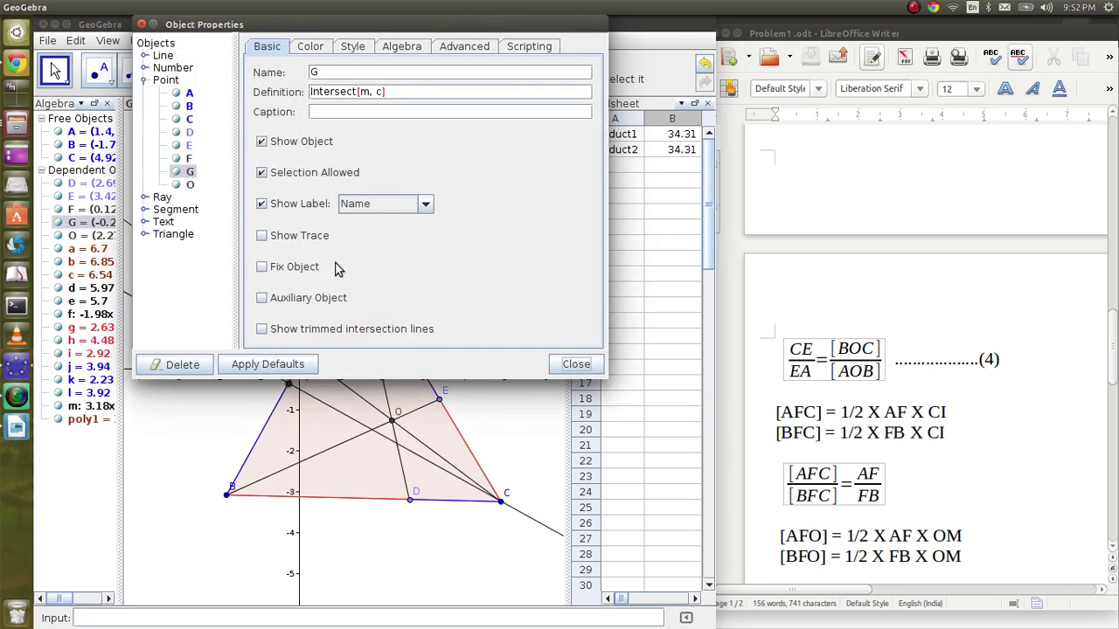
pyautogui.click(341, 75)
# Step: Confirm the foot point name I, then scroll Writer to equation (5) and the product of (3), (4), (5)
pyautogui.click(576, 363)
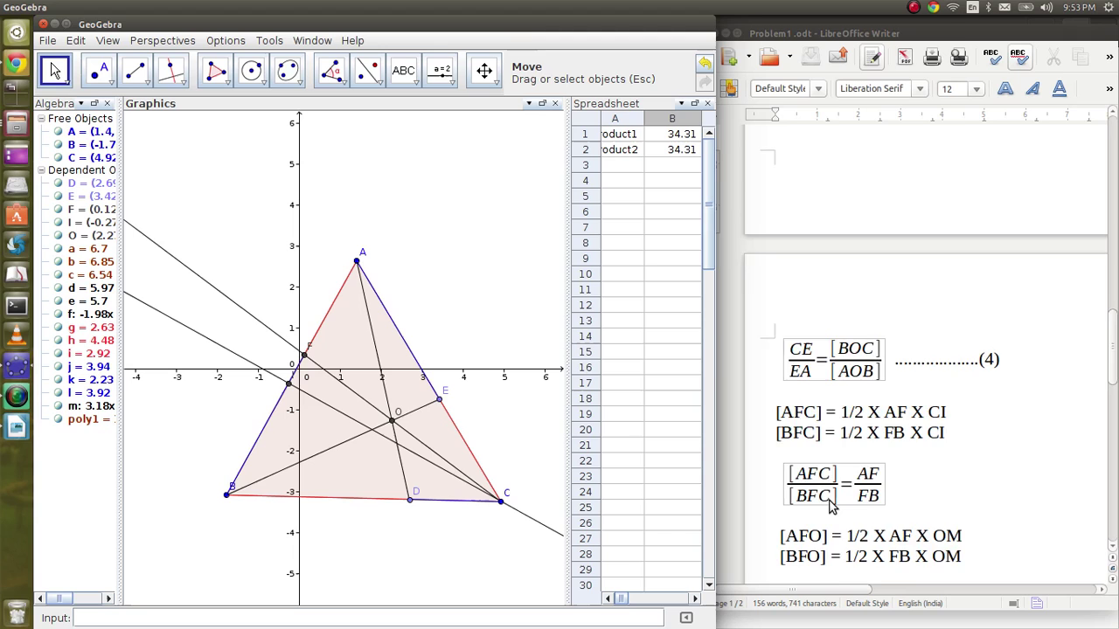
pyautogui.scroll(-3, 831, 507)
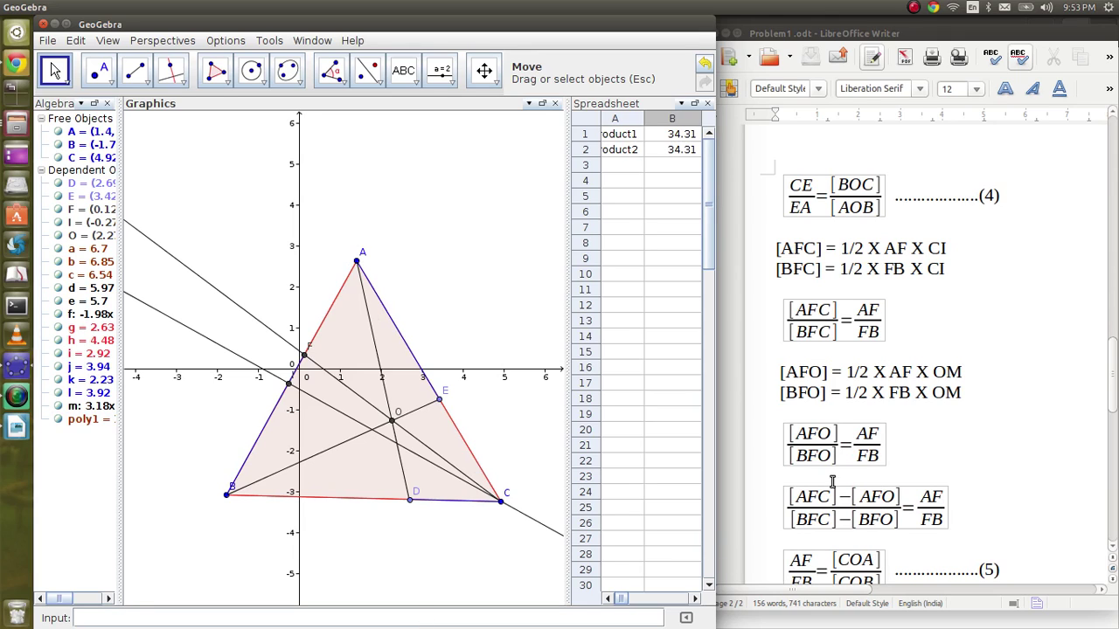
pyautogui.scroll(-3, 806, 490)
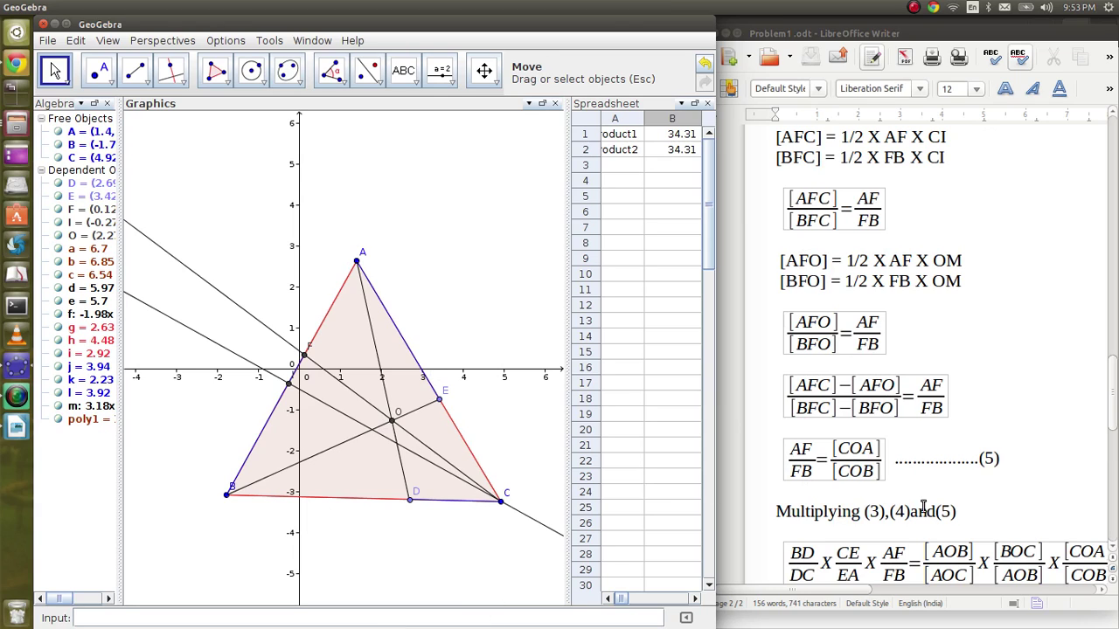
# Step: Scroll the Writer proof to the conclusion BD × CE × AF = DC × EA × FB
pyautogui.scroll(10, 1059, 404)
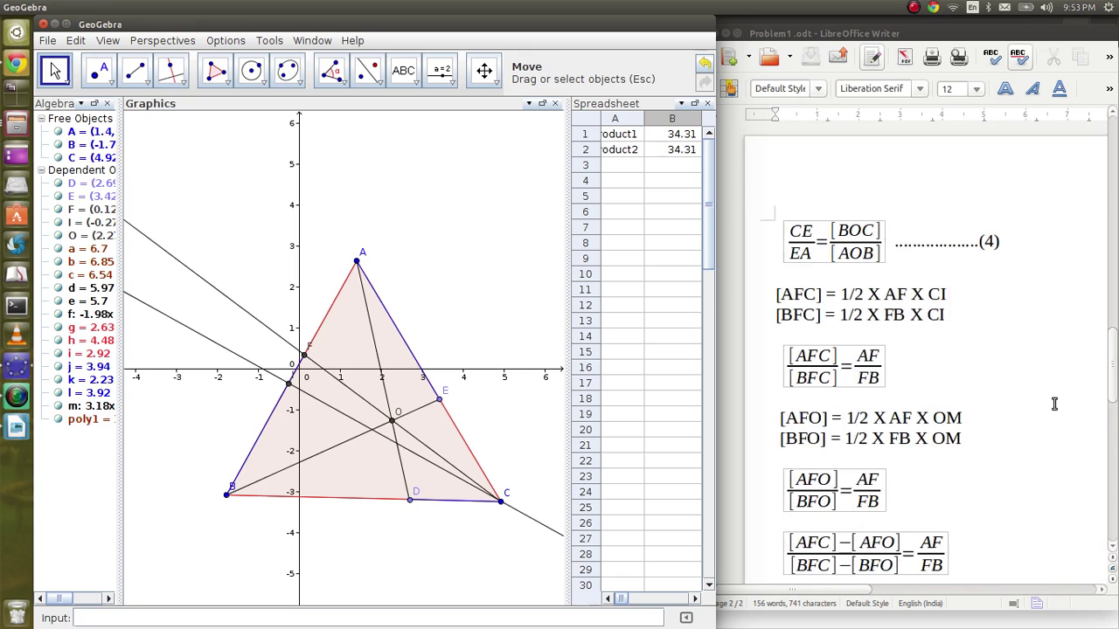
pyautogui.scroll(12, 1054, 404)
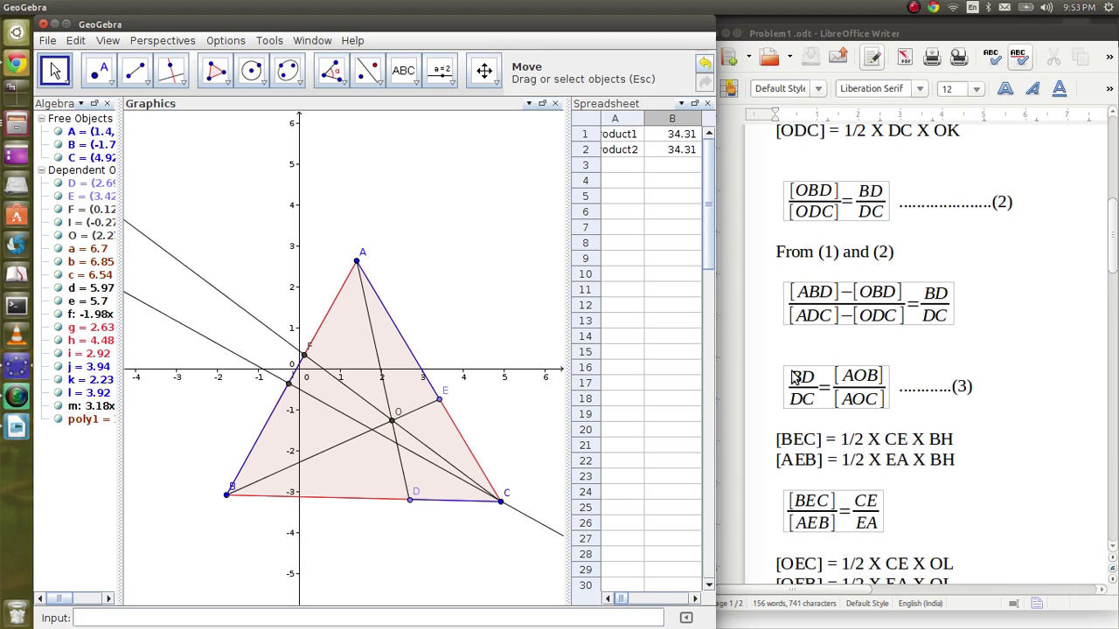
pyautogui.scroll(-20, 987, 348)
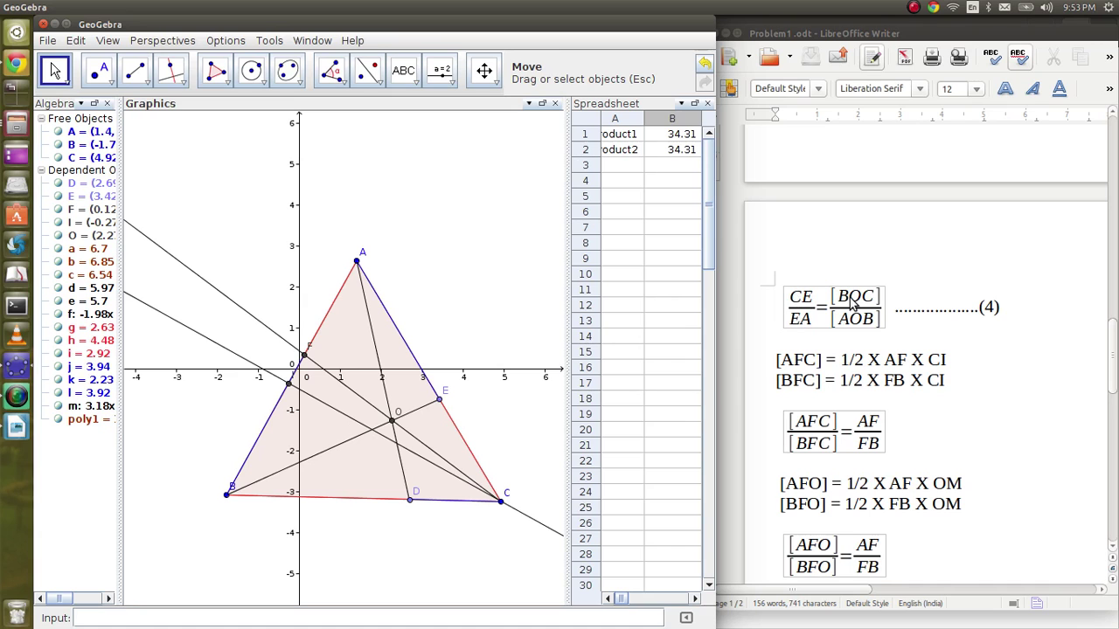
pyautogui.scroll(-3, 990, 376)
pyautogui.scroll(-13, 990, 376)
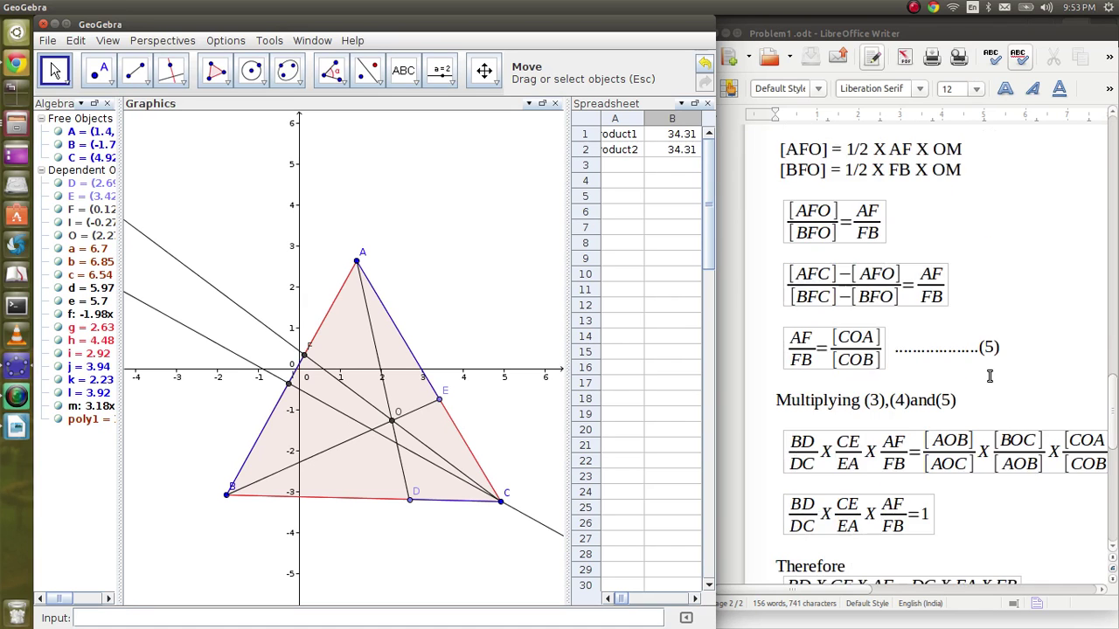
pyautogui.scroll(7, 991, 376)
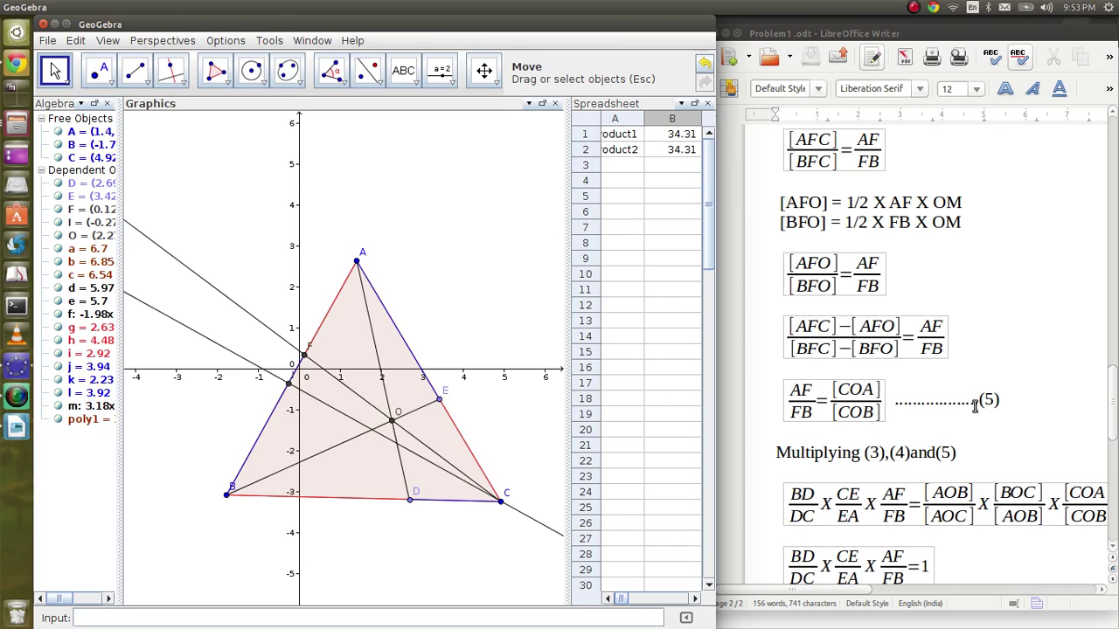
pyautogui.scroll(-1, 1009, 418)
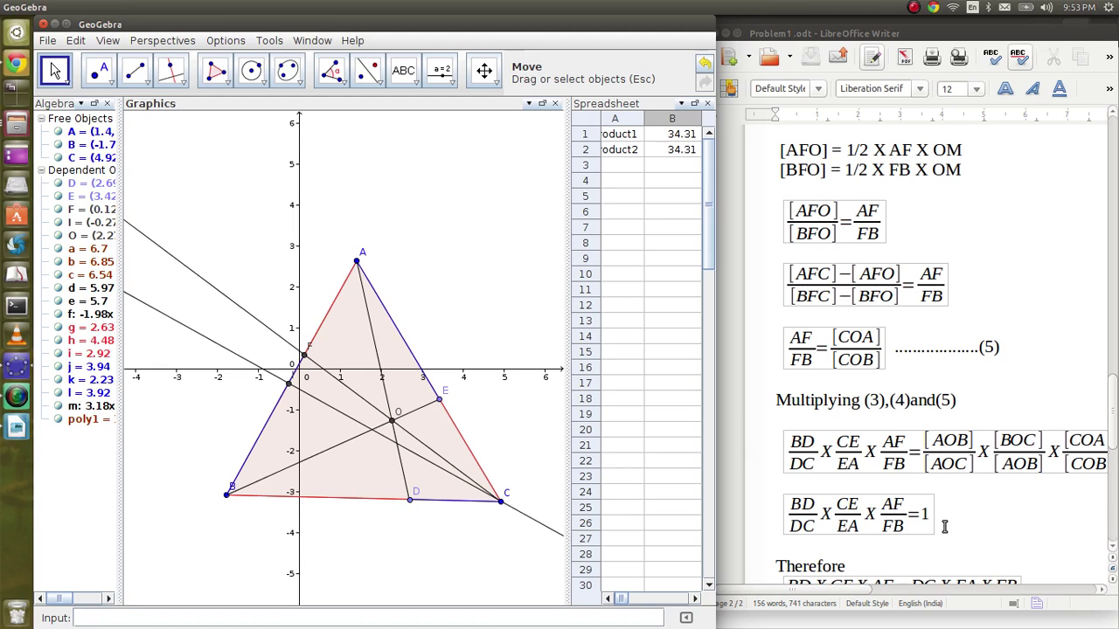
pyautogui.scroll(-1, 944, 526)
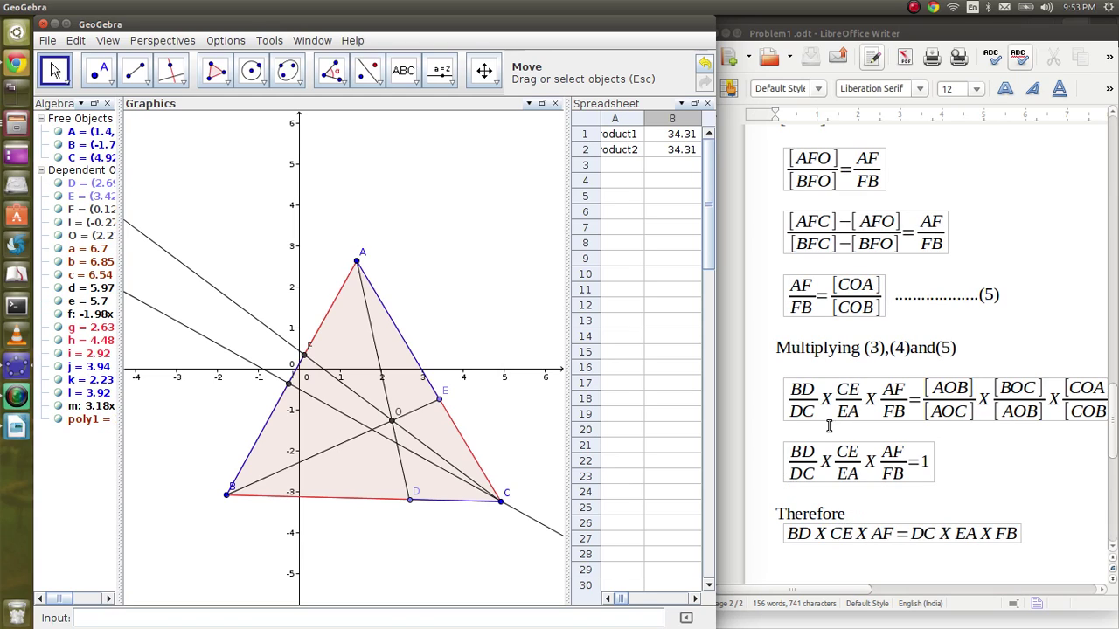